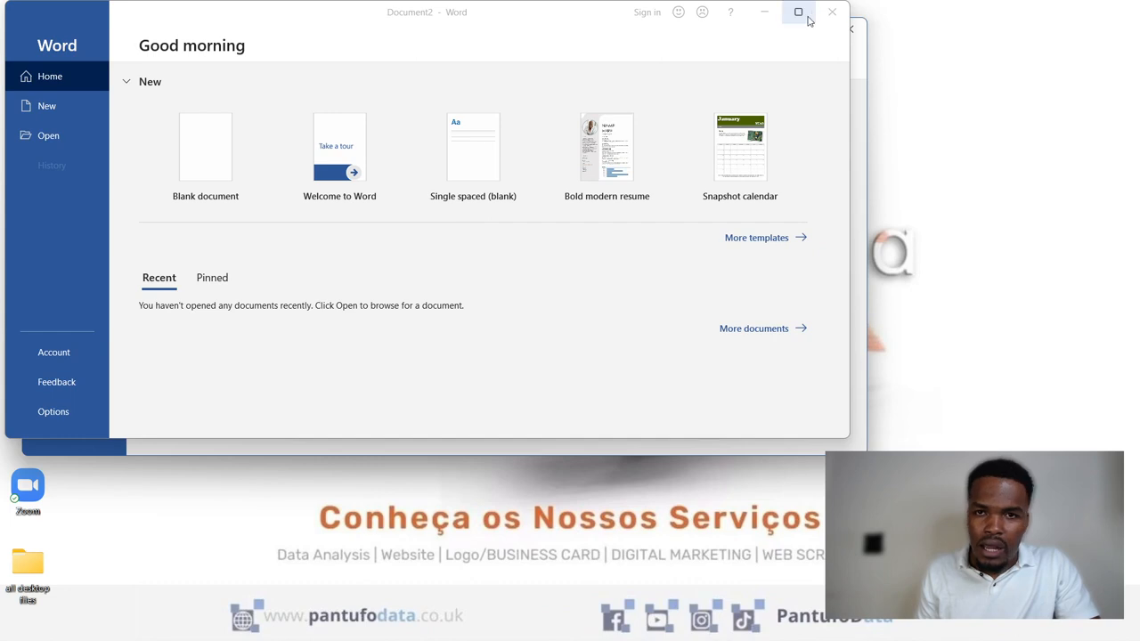
- Close the extra front Word window, maximise the remaining one and create a blank document
left_click(829, 13)
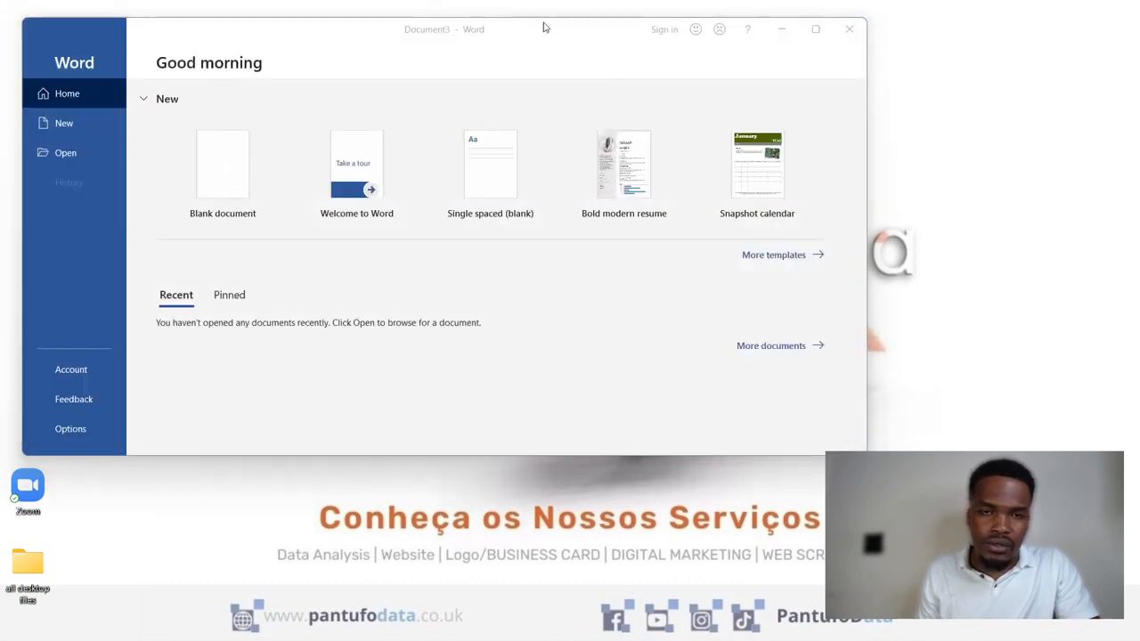
left_click(815, 28)
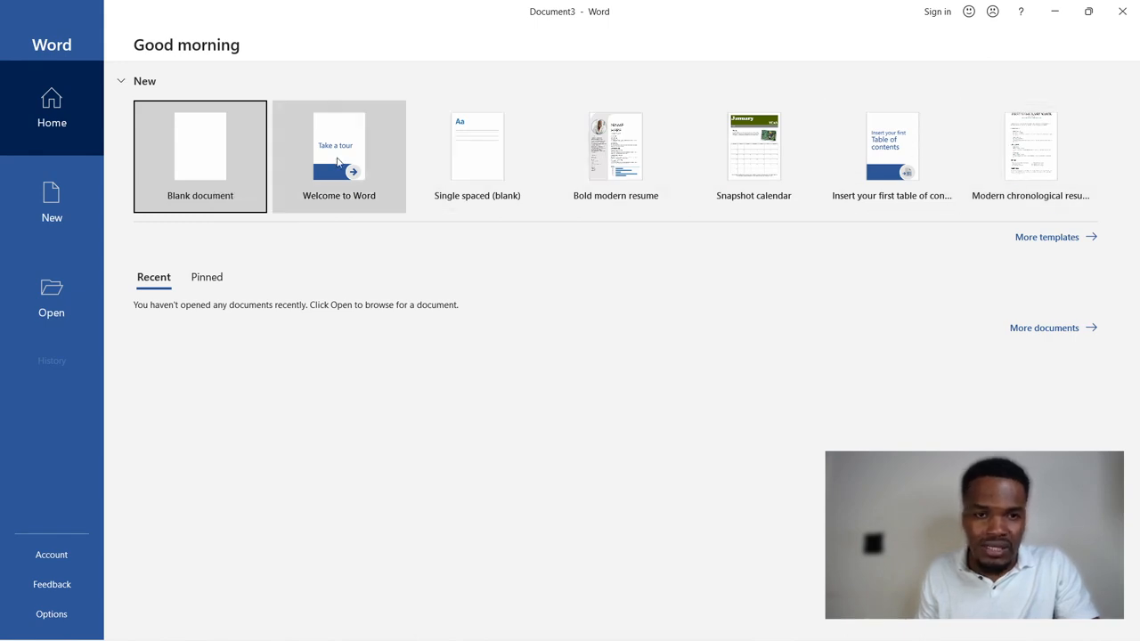
left_click(208, 168)
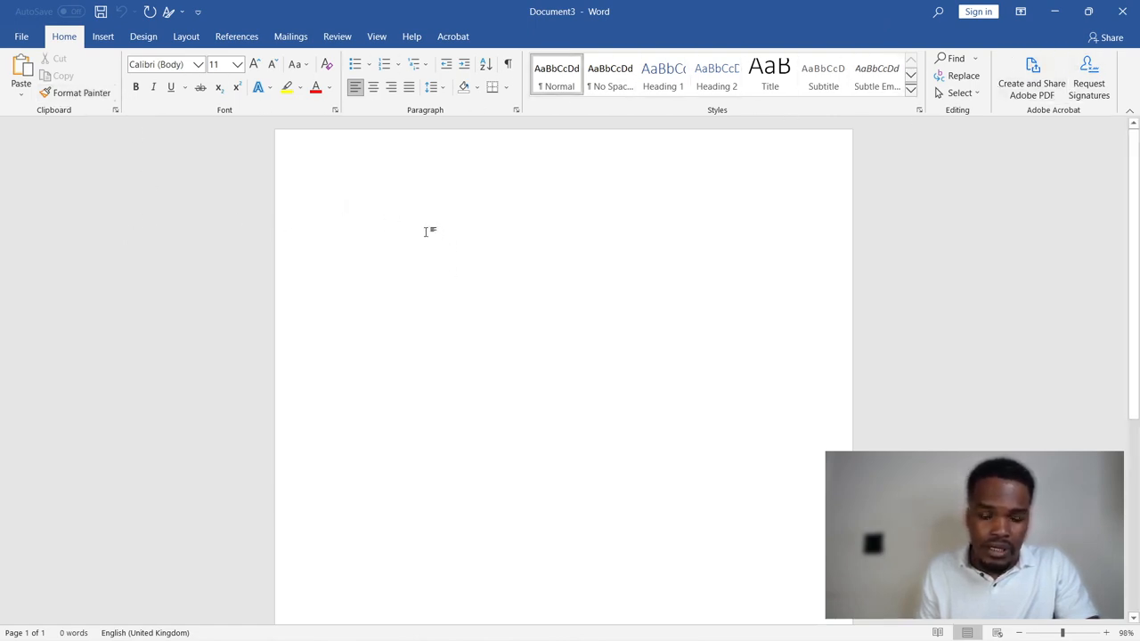
- Enter the placeholder text "adgjashdjkhdkakja" in the blank document and delete it
type("adgjashdjkhdkakja")
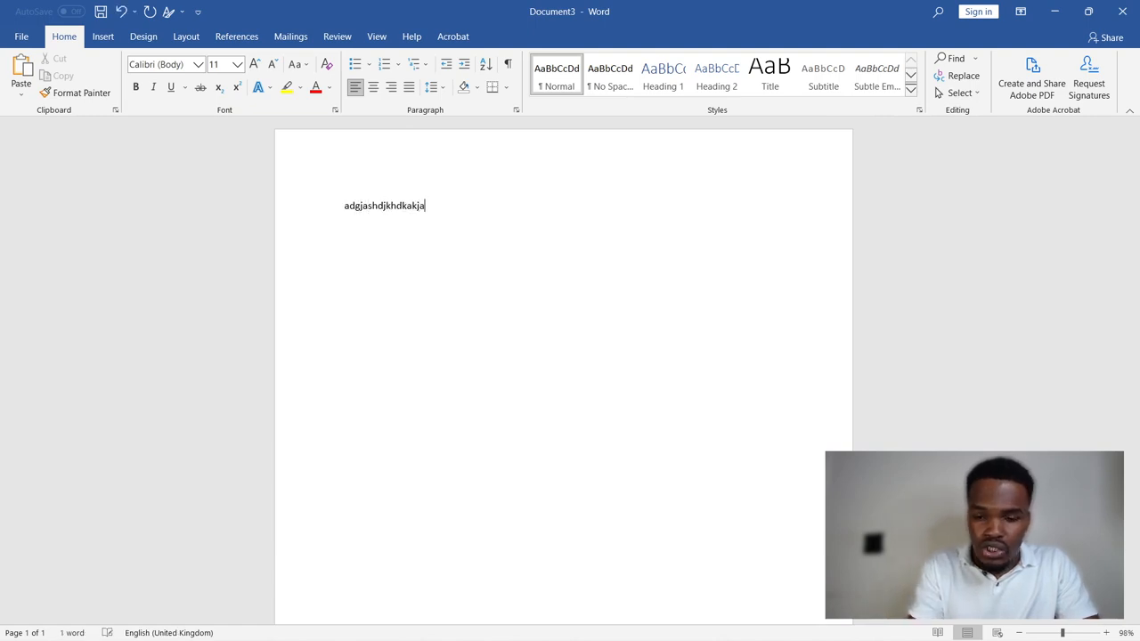
key("ctrl+a")
key("BackSpace")
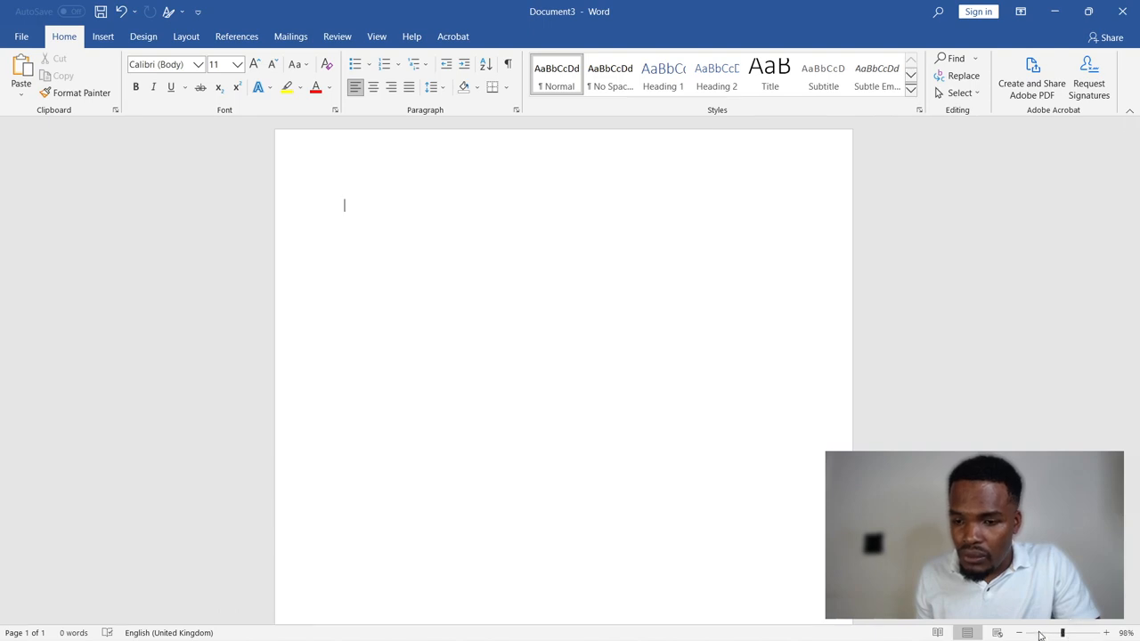
- Set the document zoom to 100% and return to the start of the page
mouse_move(1061, 633)
left_mouse_down()
mouse_move(1029, 633)
mouse_move(1068, 632)
mouse_move(1059, 633)
left_mouse_up()
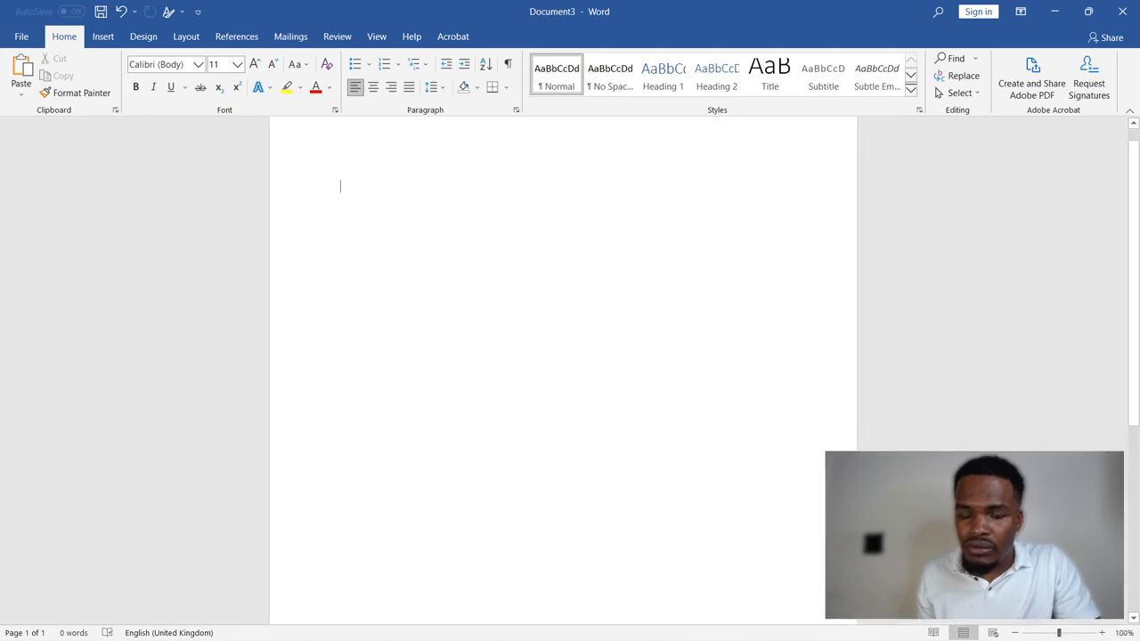
scroll(388, 252, "up", 1)
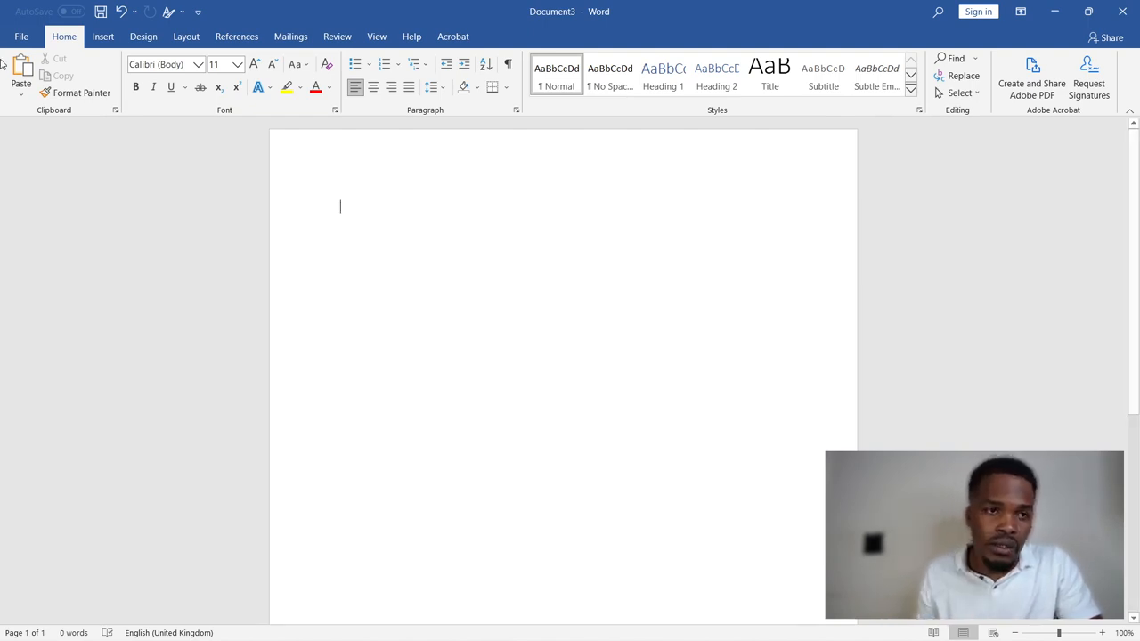
- Start saving a copy of the document in the Word_word folder with the PDF file type, and cancel the save
left_click(20, 36)
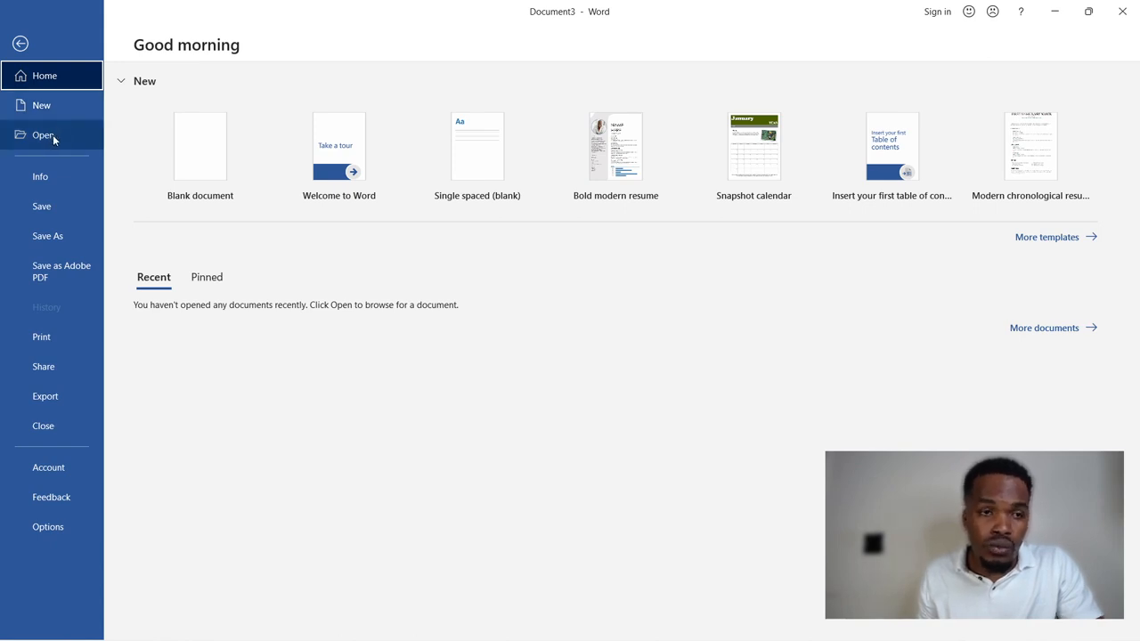
left_click(60, 240)
left_click(188, 253)
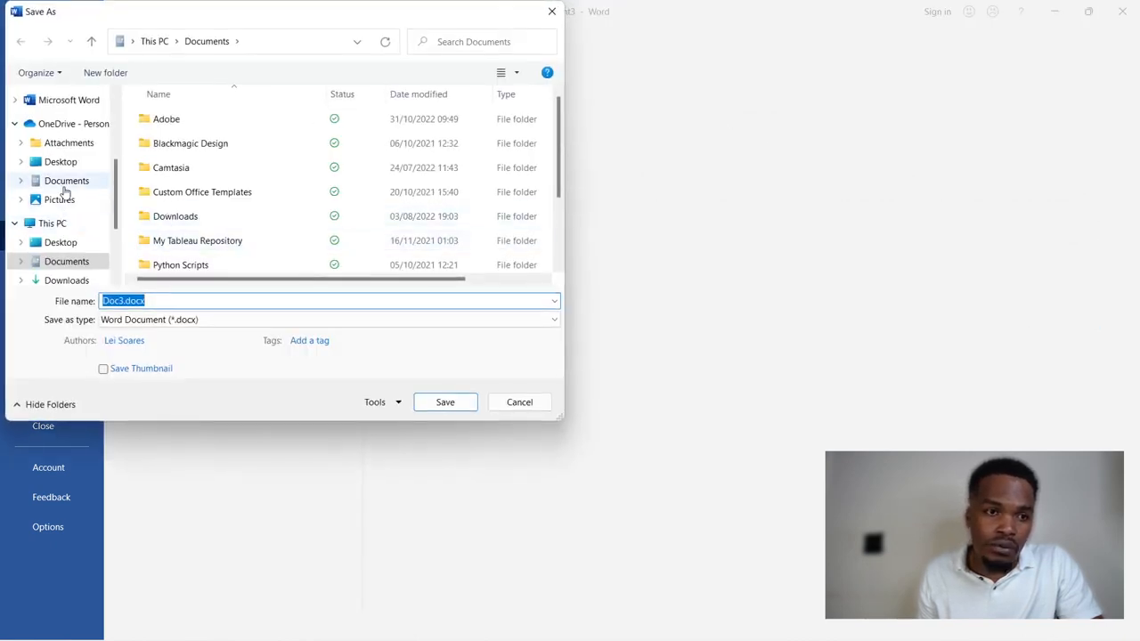
scroll(64, 204, "up", 2)
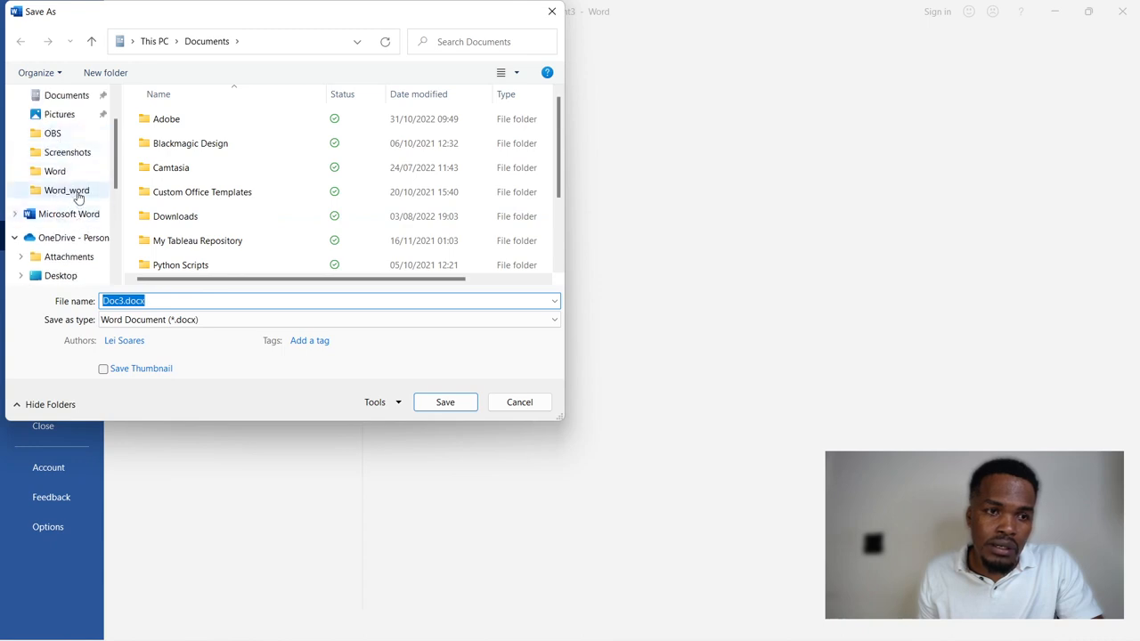
left_click(79, 196)
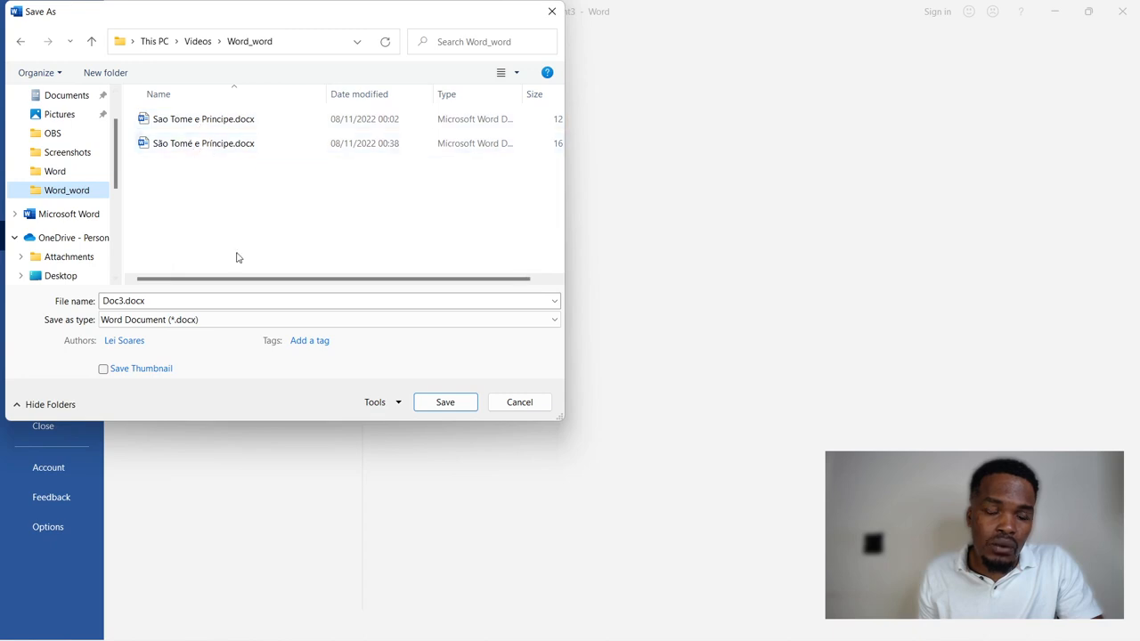
left_click(218, 323)
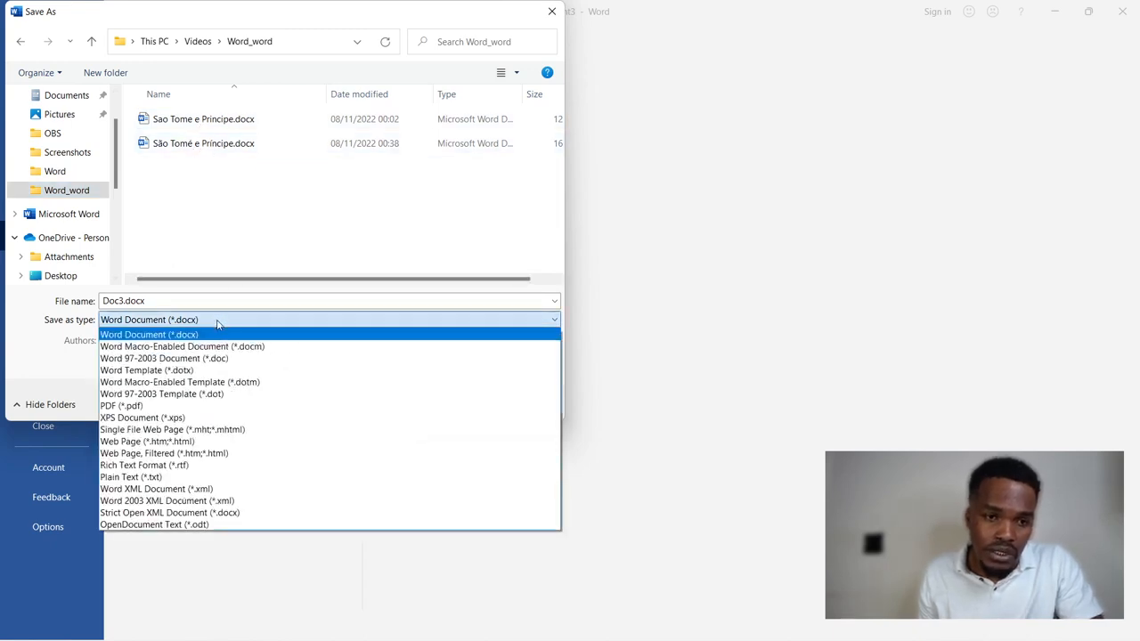
left_click(141, 409)
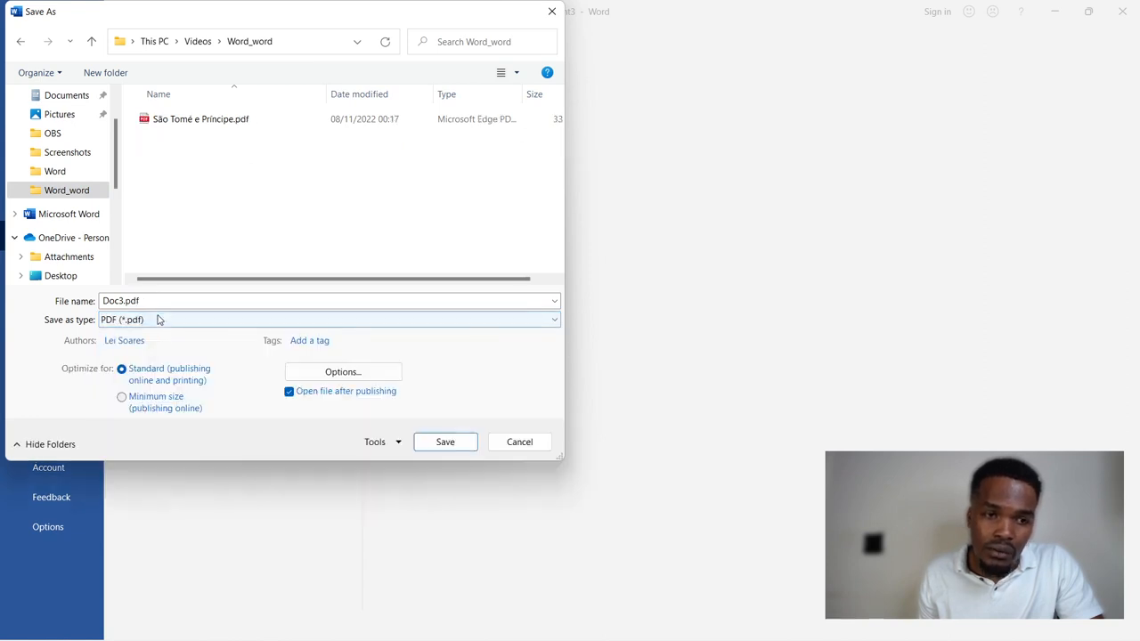
left_click(519, 442)
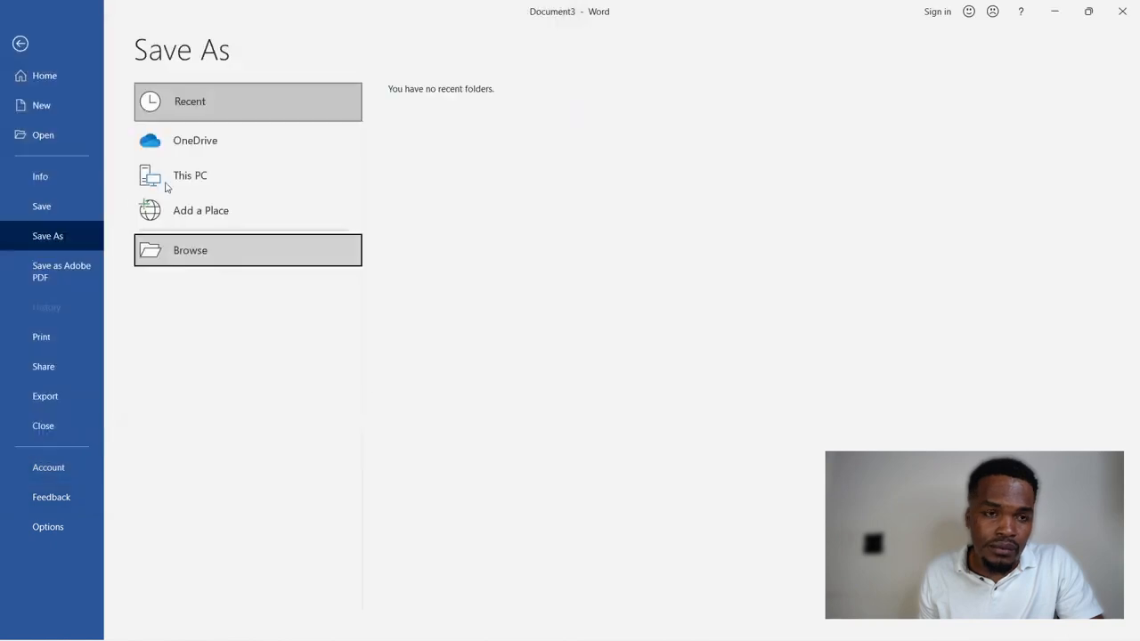
left_click(25, 42)
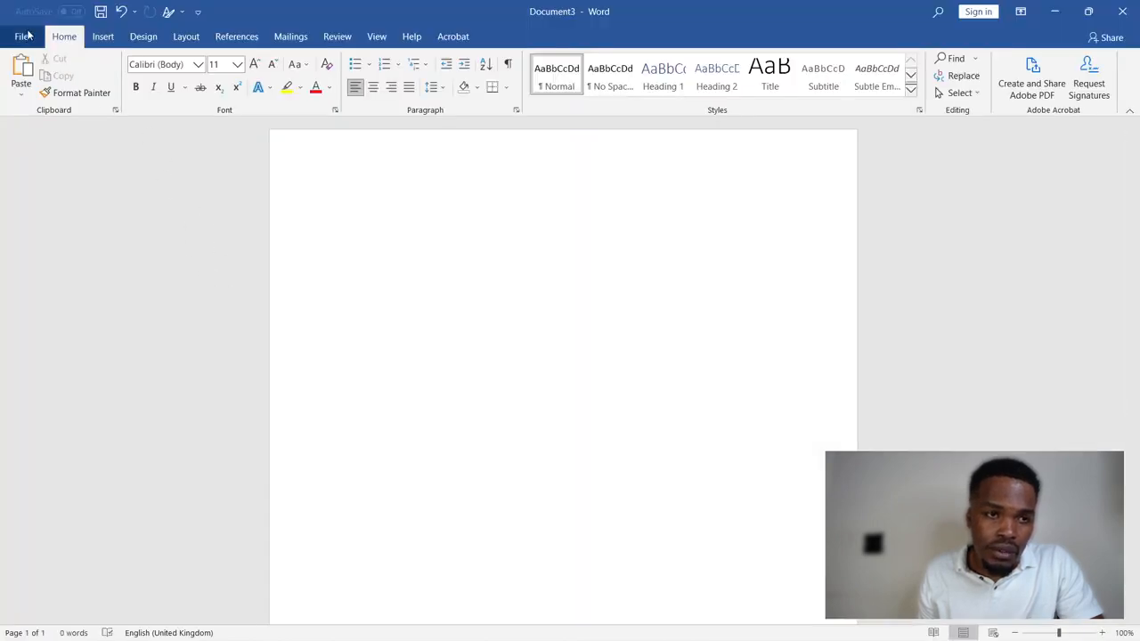
left_click(27, 36)
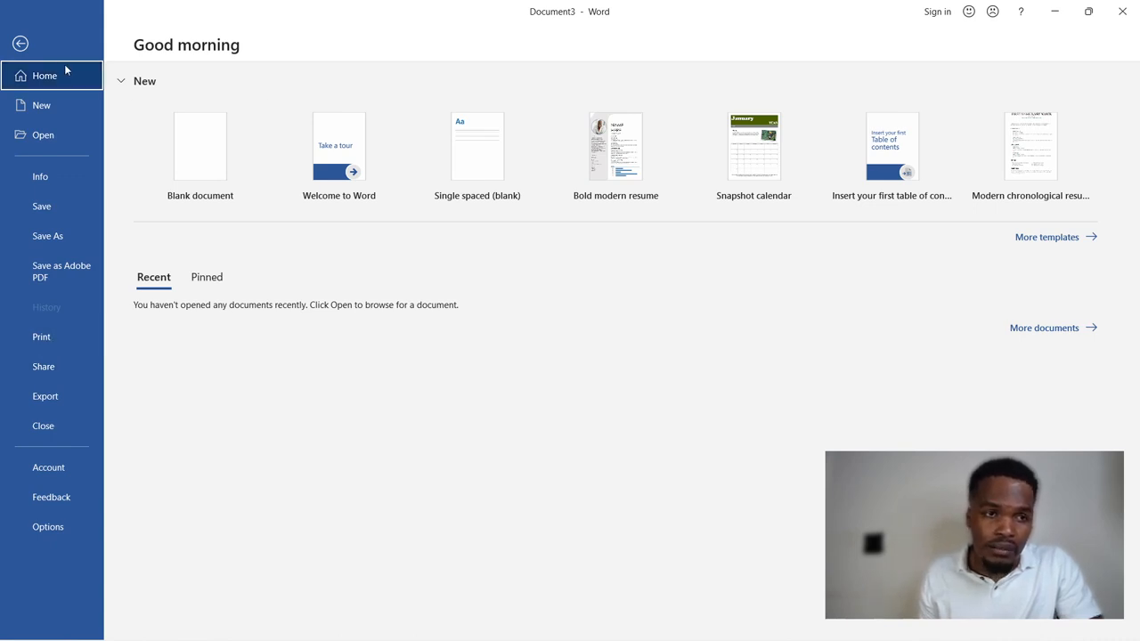
left_click(22, 42)
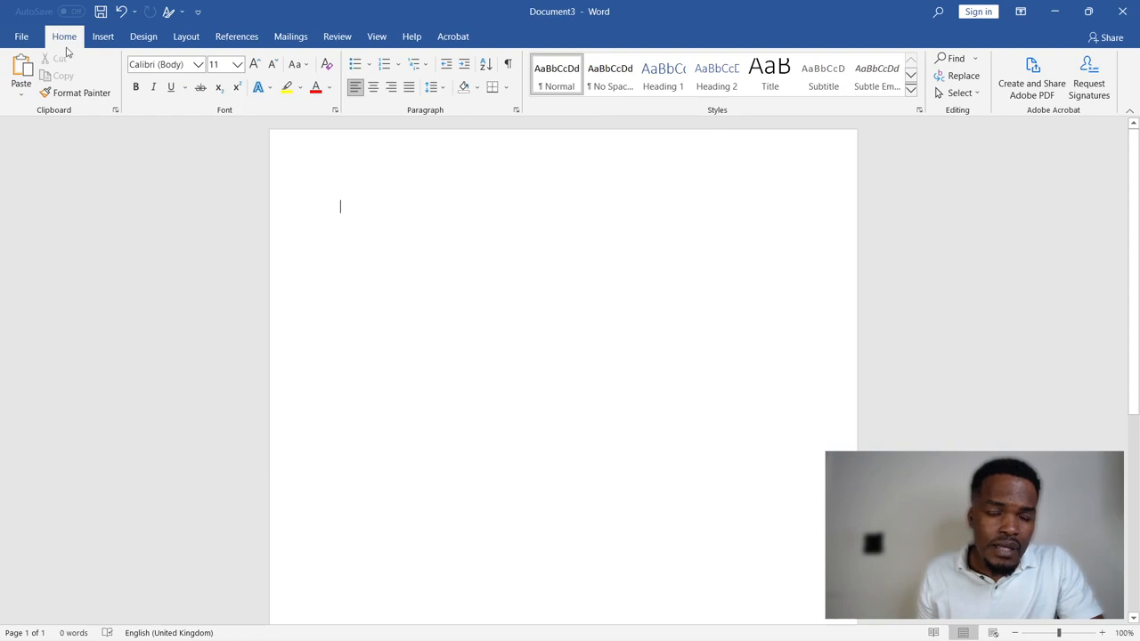
left_click(64, 38)
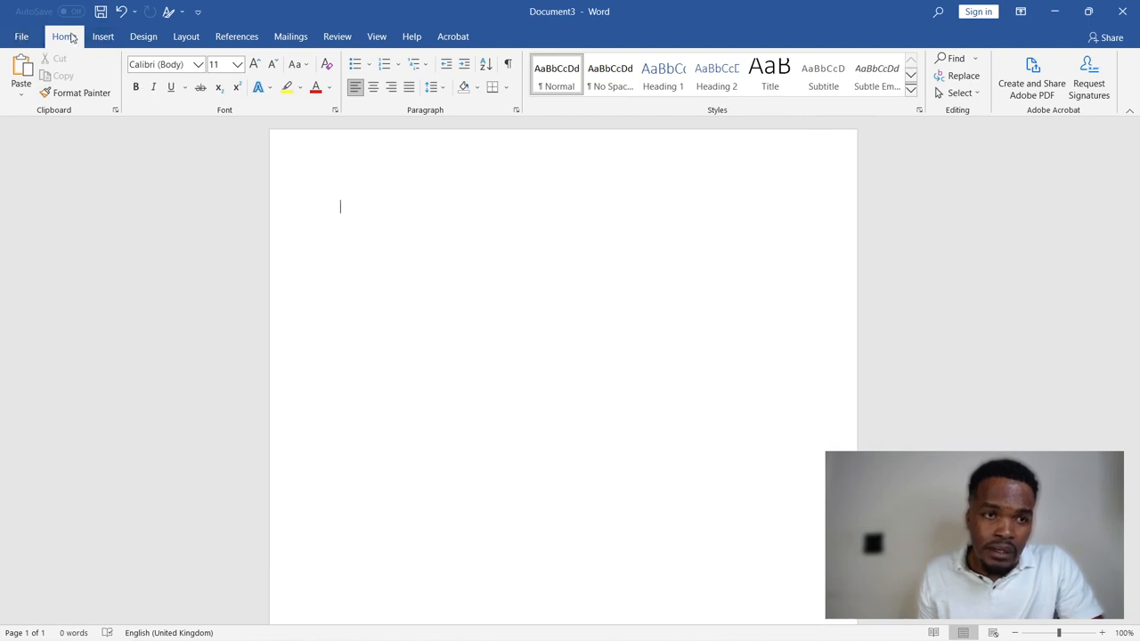
- Insert the built-in equation expanding (x + a)^n as a sum into the blank page and delete it
left_click(110, 40)
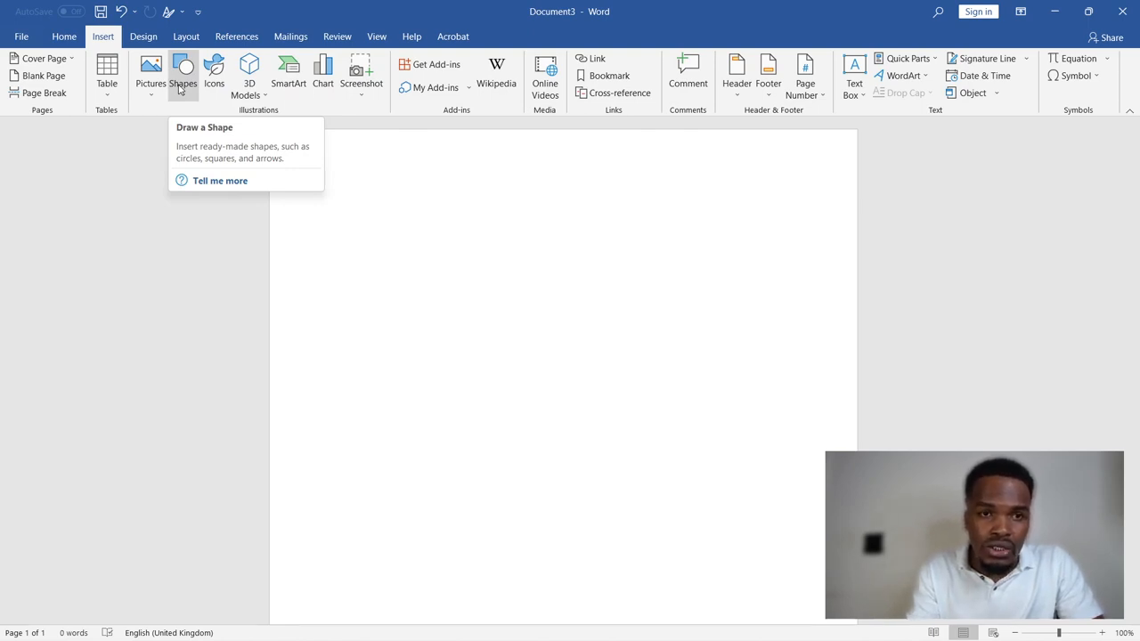
left_click(1107, 62)
left_click(931, 211)
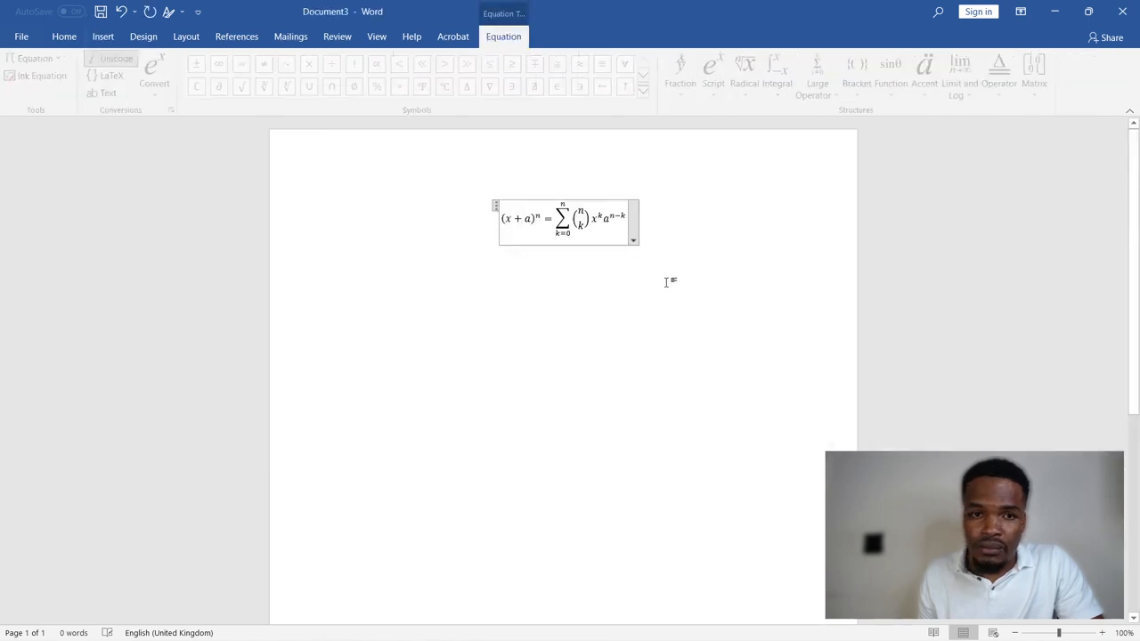
left_click(551, 233)
left_click(612, 220)
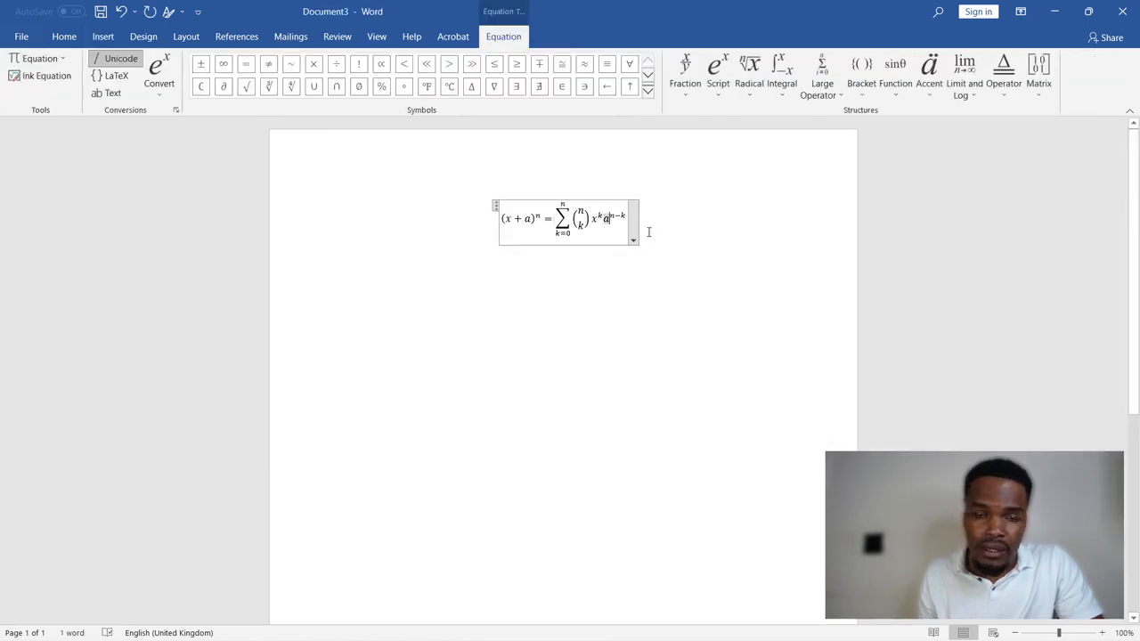
left_click(496, 206)
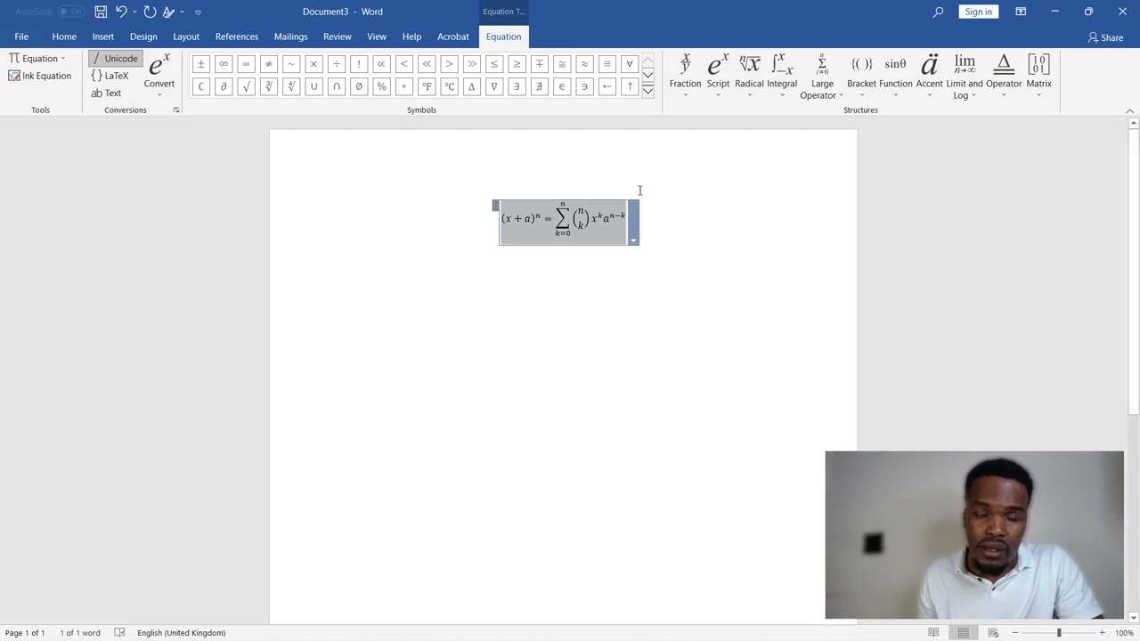
key("Delete")
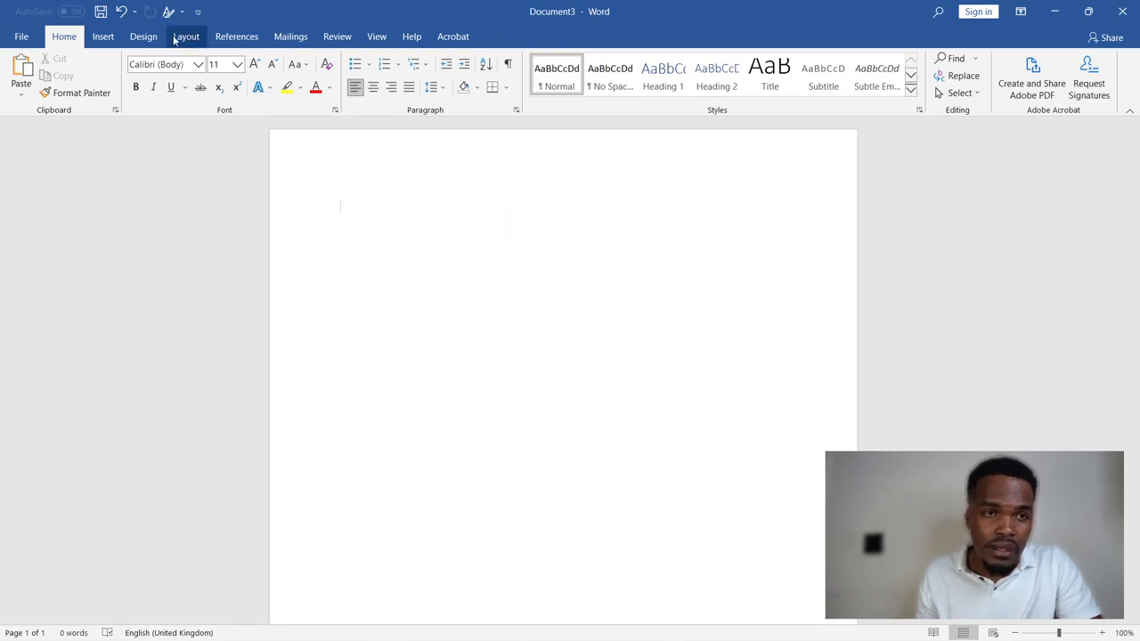
- Set the page orientation of the document to landscape
left_click(142, 39)
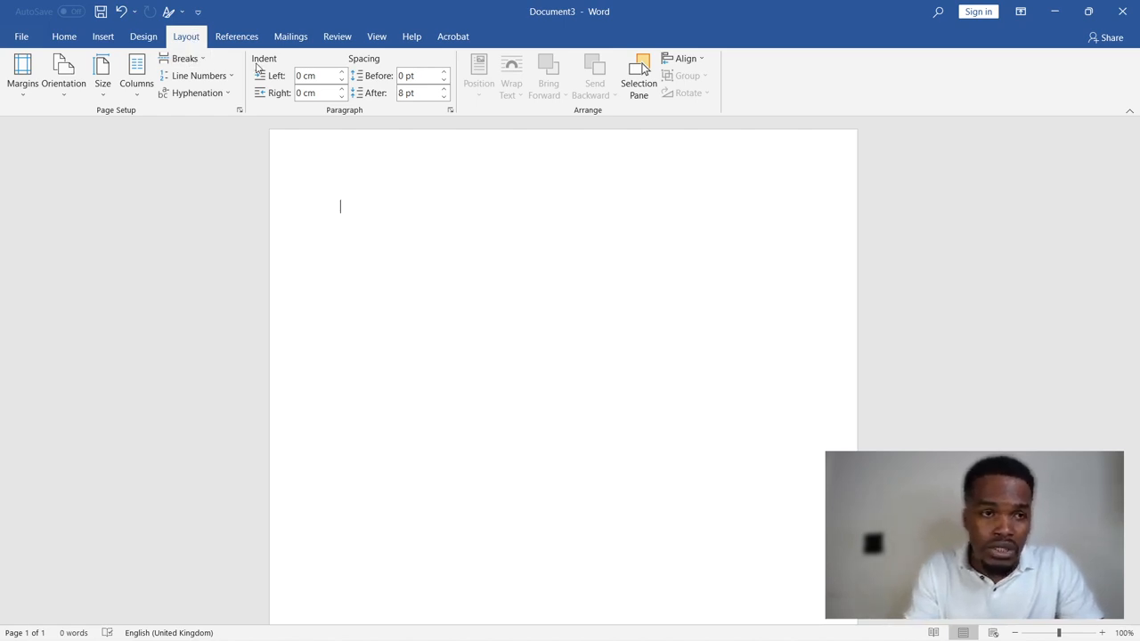
left_click(63, 93)
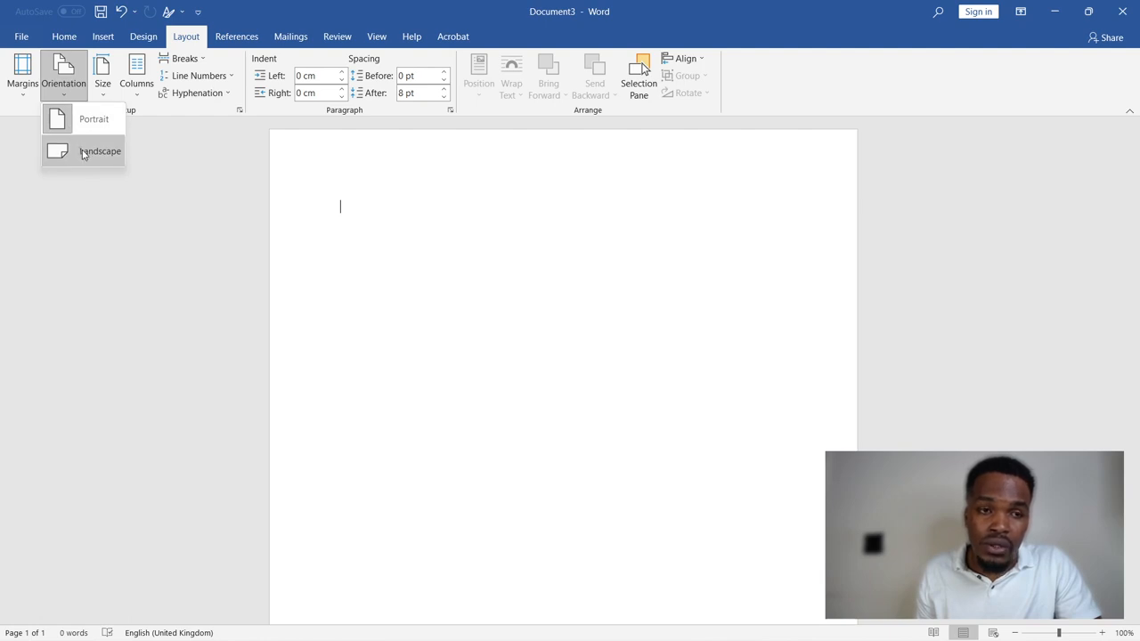
left_click(82, 152)
left_click_drag(1060, 634, 1035, 633)
- Switch the page orientation to portrait and back to landscape
left_click(63, 87)
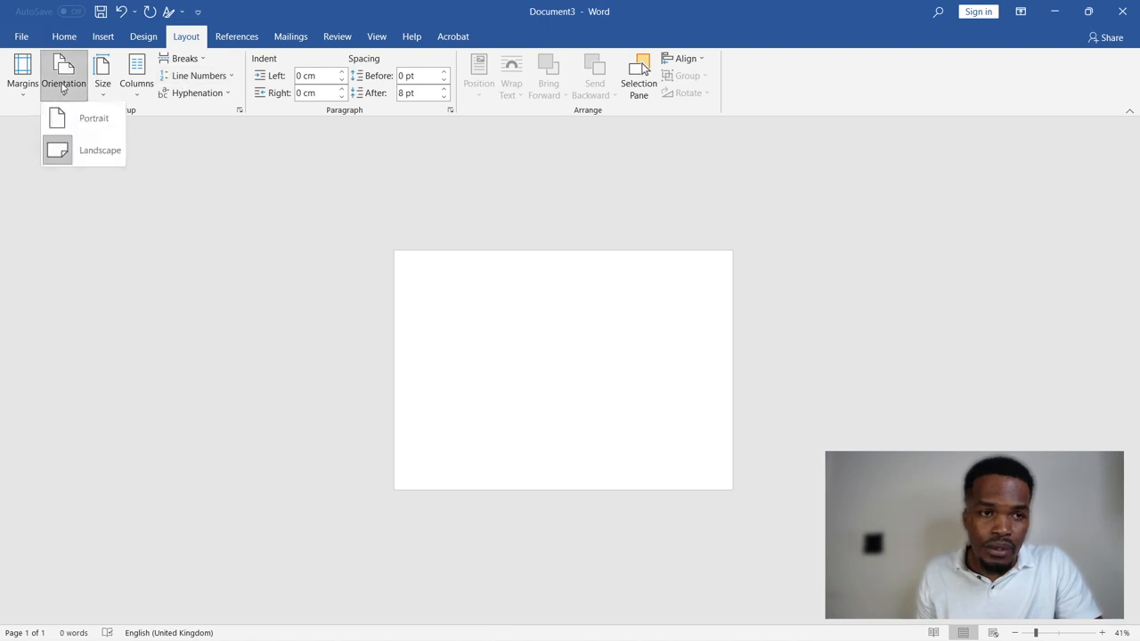
left_click(73, 122)
left_click(68, 91)
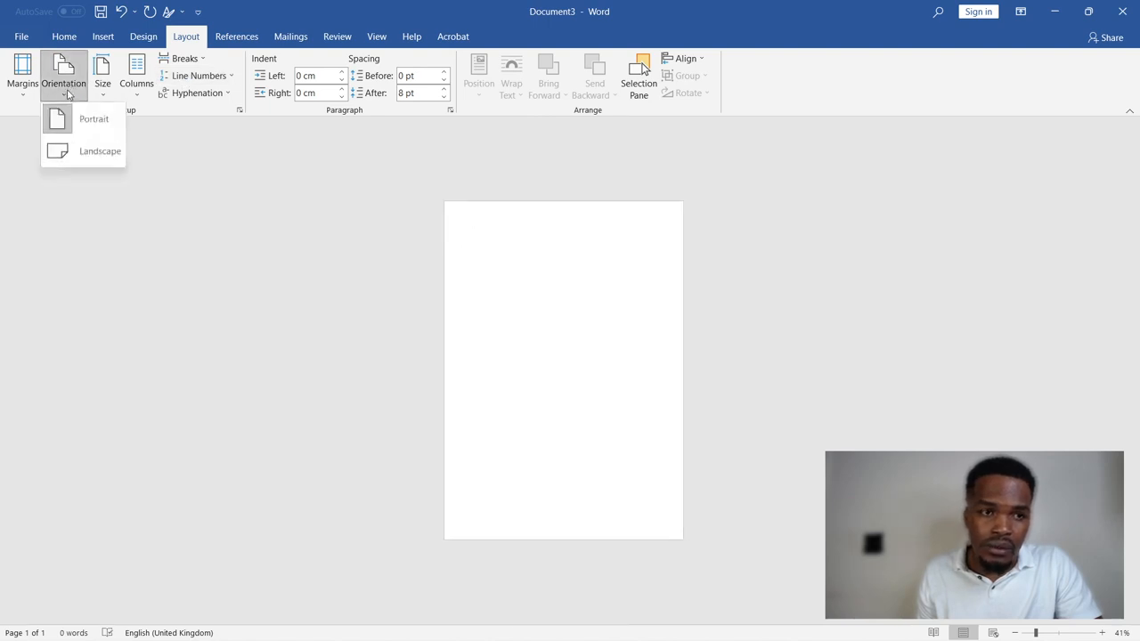
left_click(89, 152)
- Examine the available paper sizes, column layouts and the tools for references
left_click(104, 96)
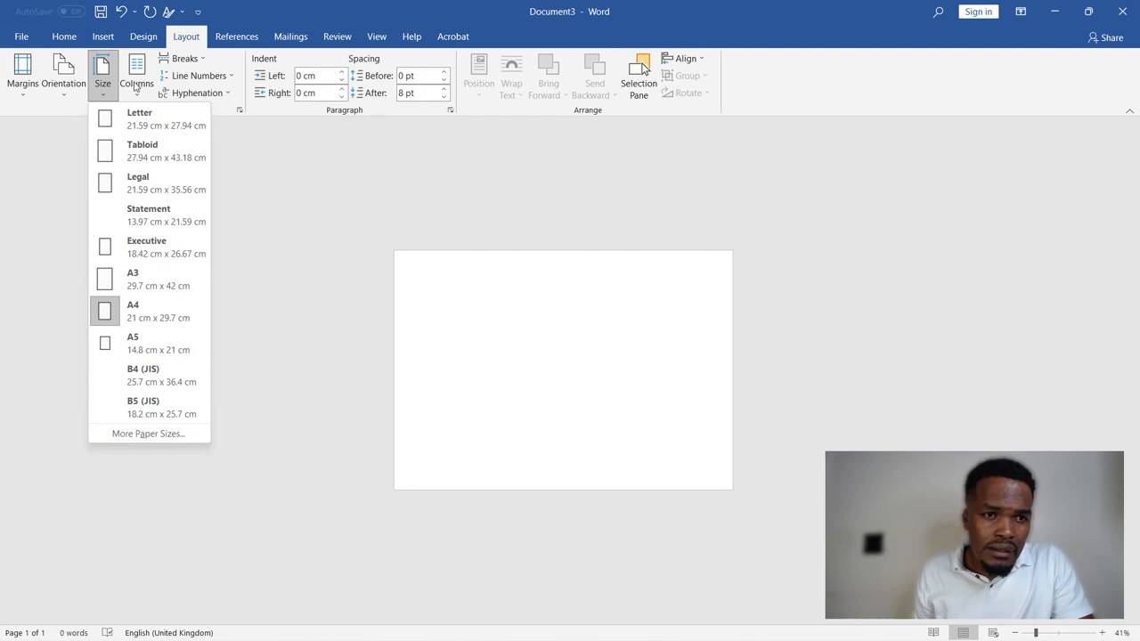
left_click(136, 96)
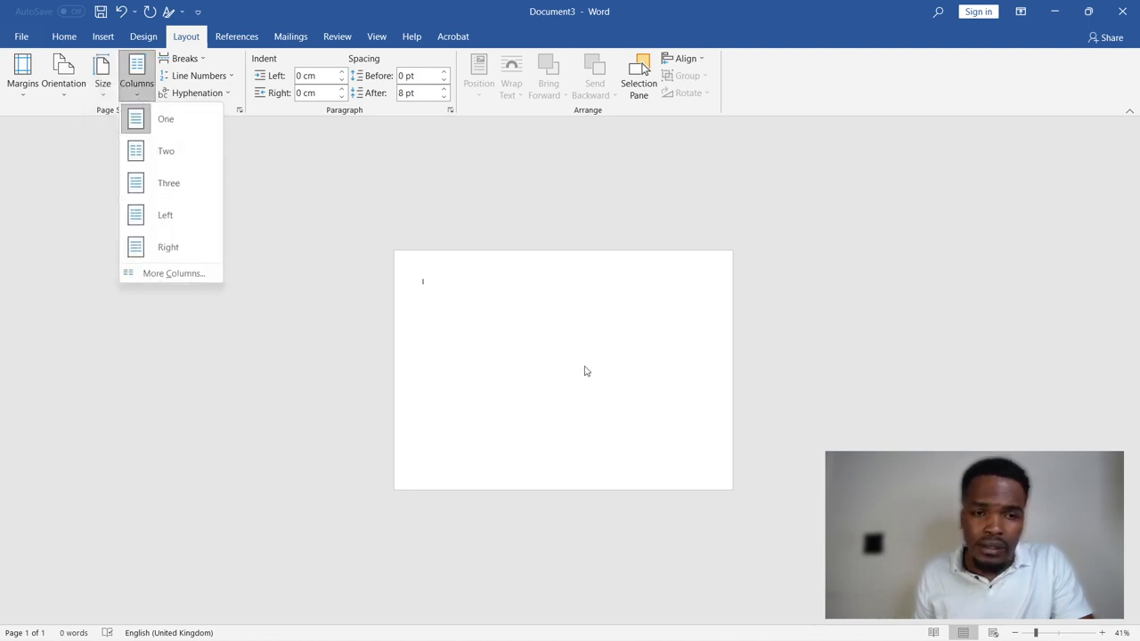
left_click(239, 36)
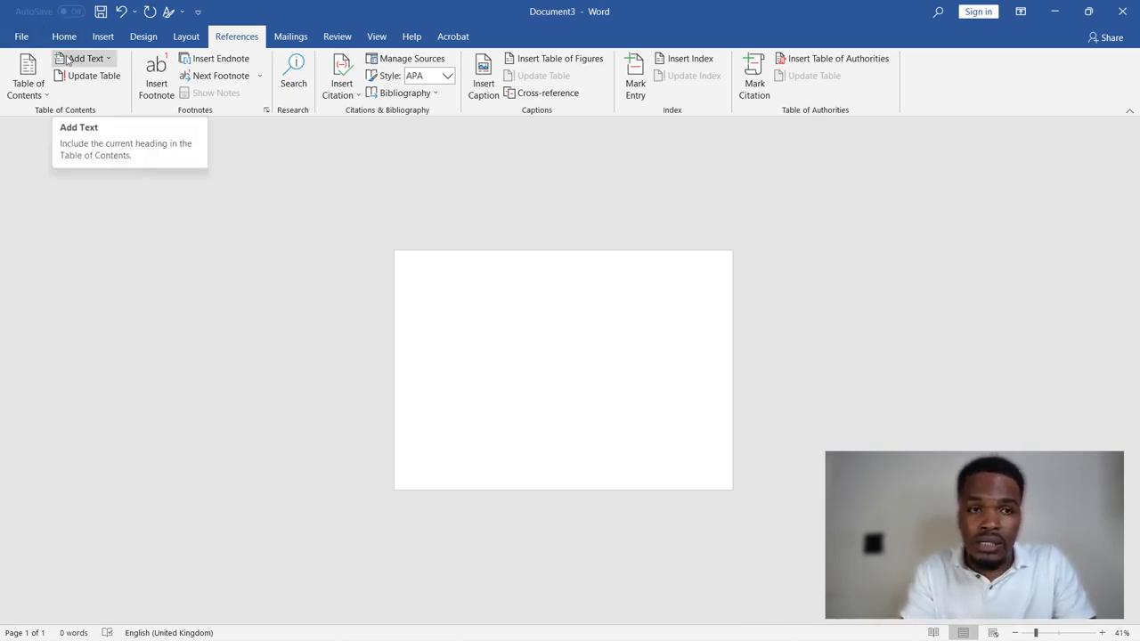
left_click(24, 36)
left_click(18, 41)
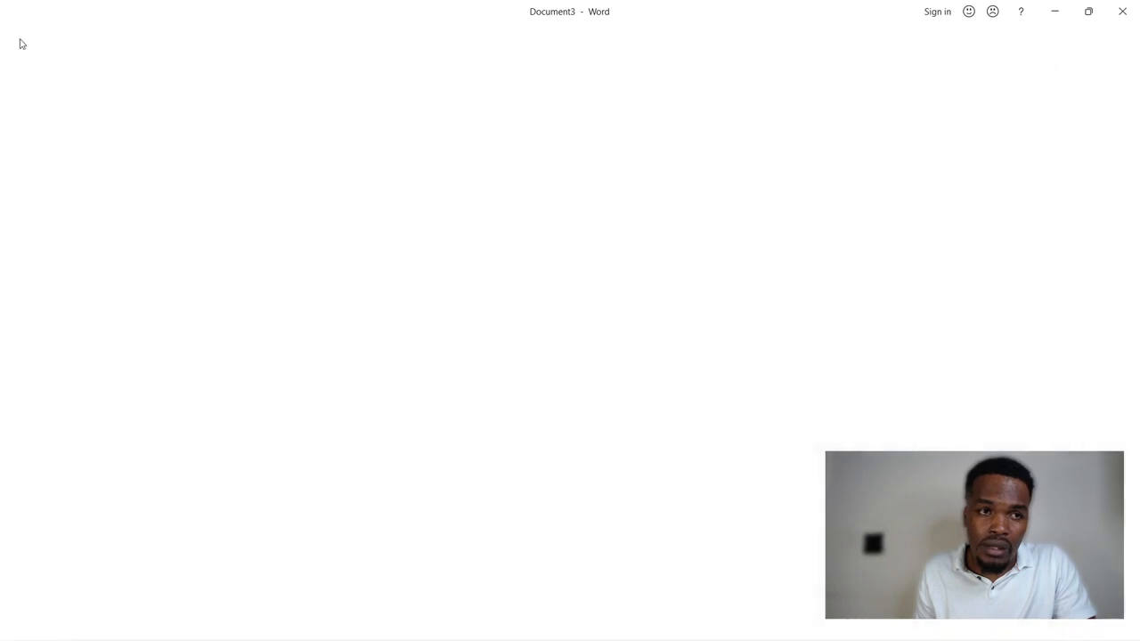
left_click(64, 36)
left_click(103, 36)
left_click(189, 37)
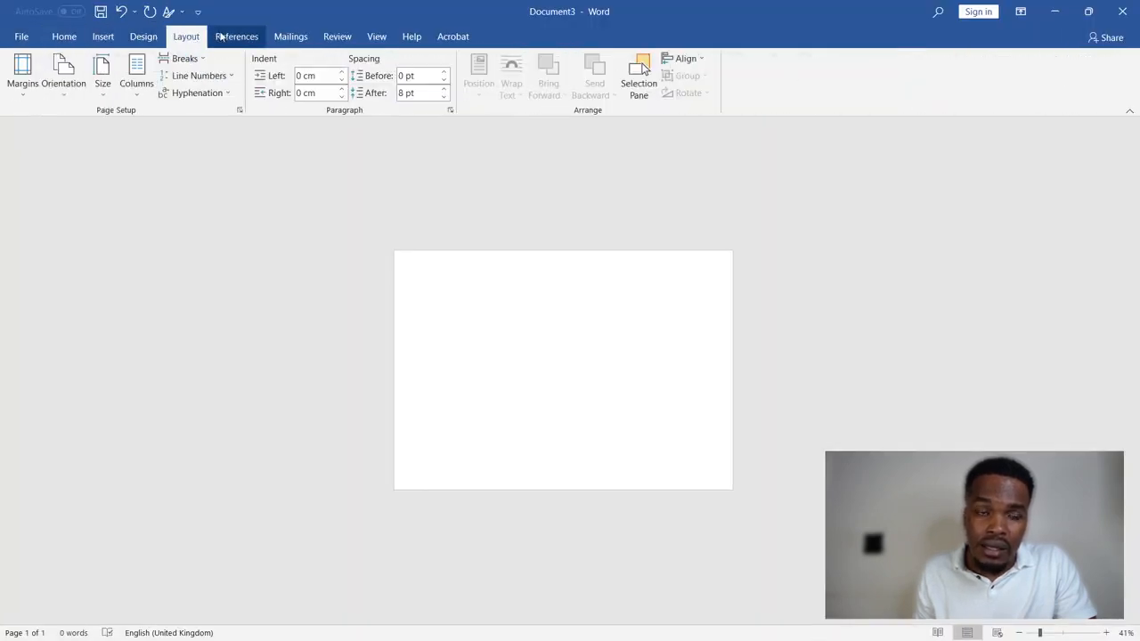
left_click(237, 37)
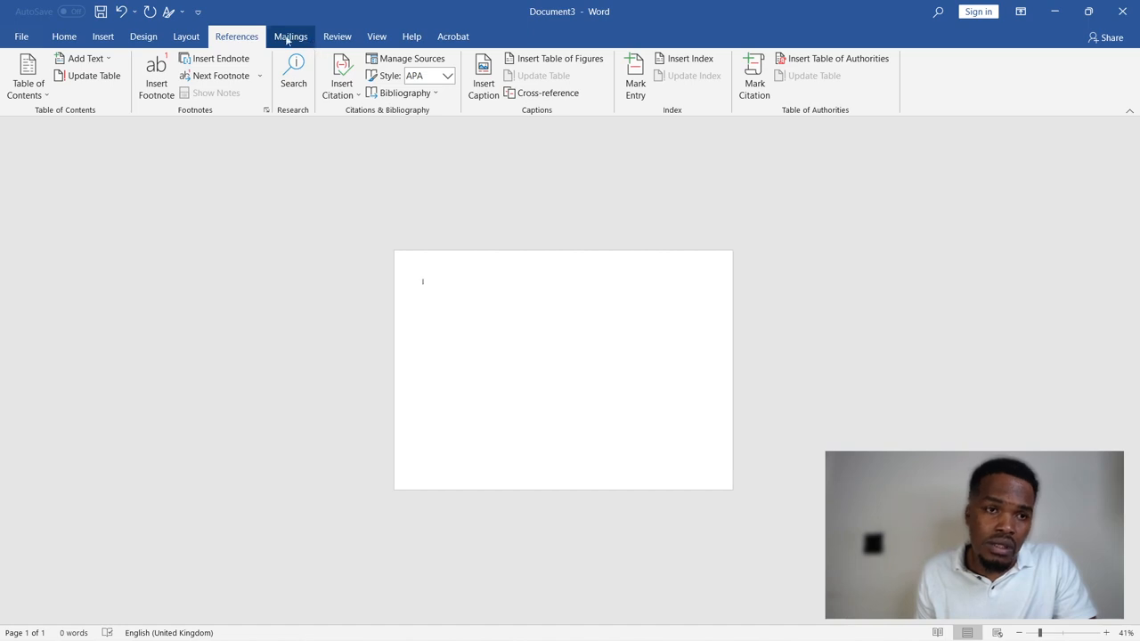
left_click(66, 37)
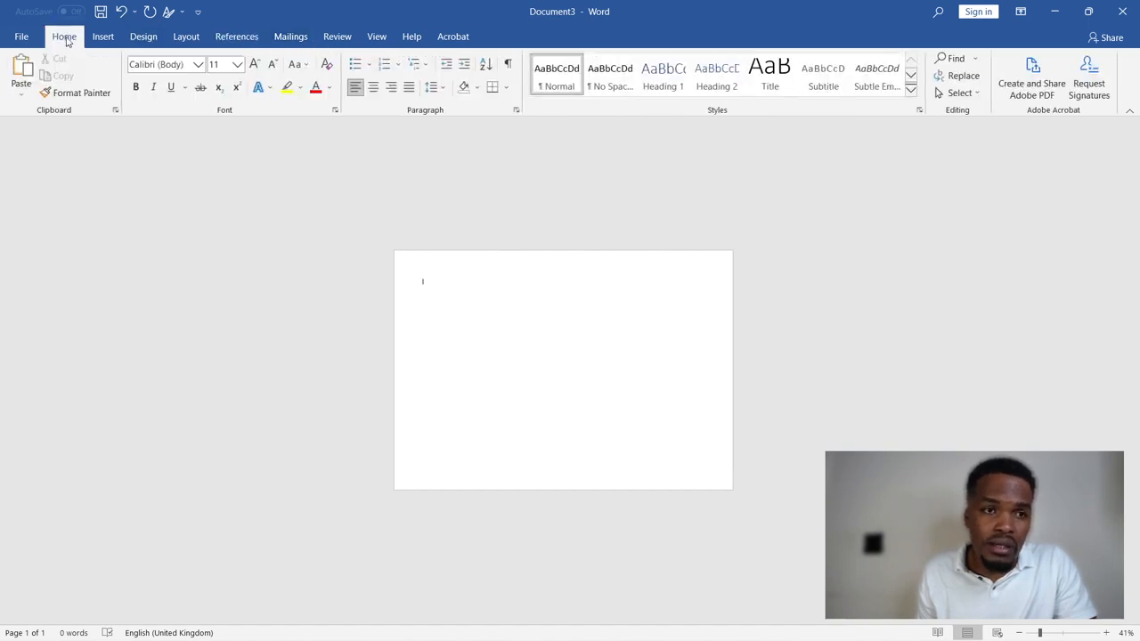
left_click(186, 36)
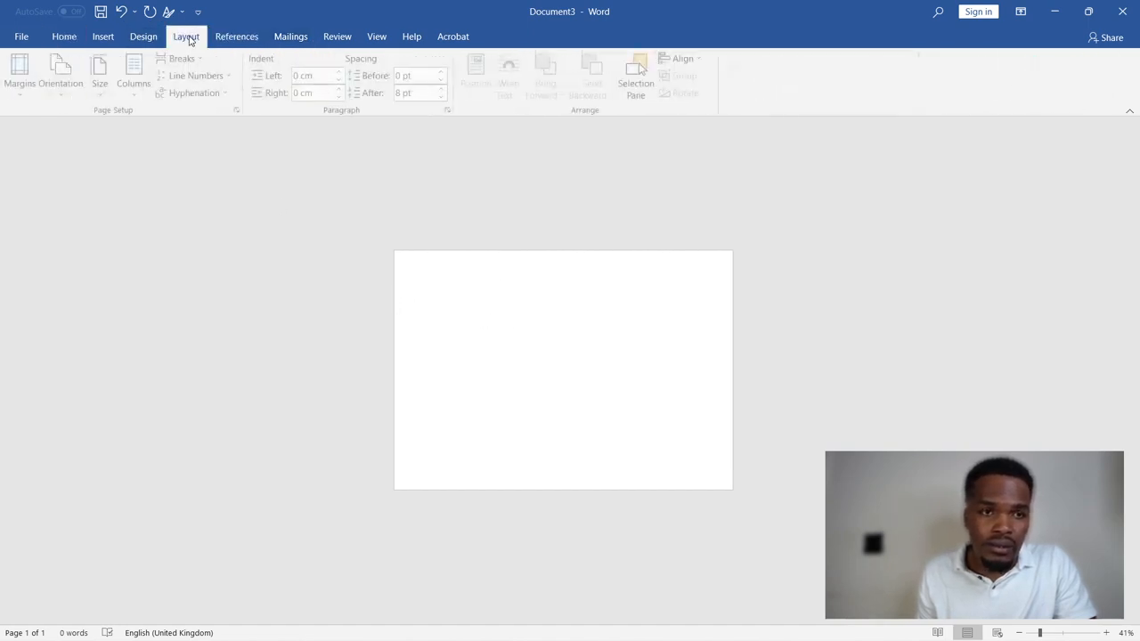
- Set the page orientation of the blank document back to portrait
left_click(59, 73)
left_click(63, 118)
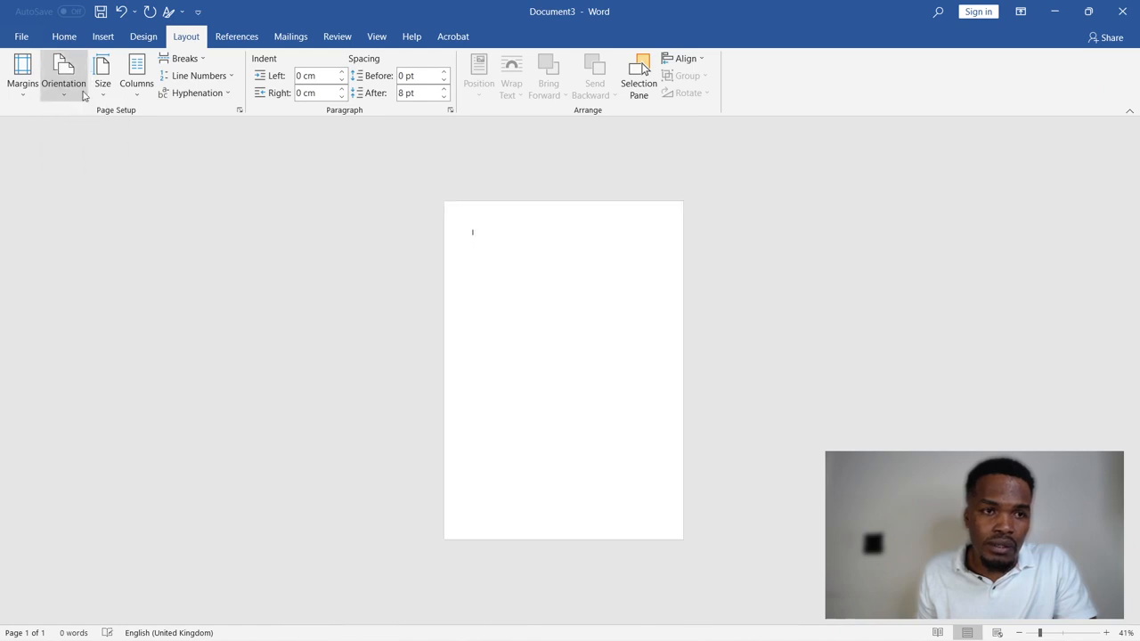
left_click(64, 37)
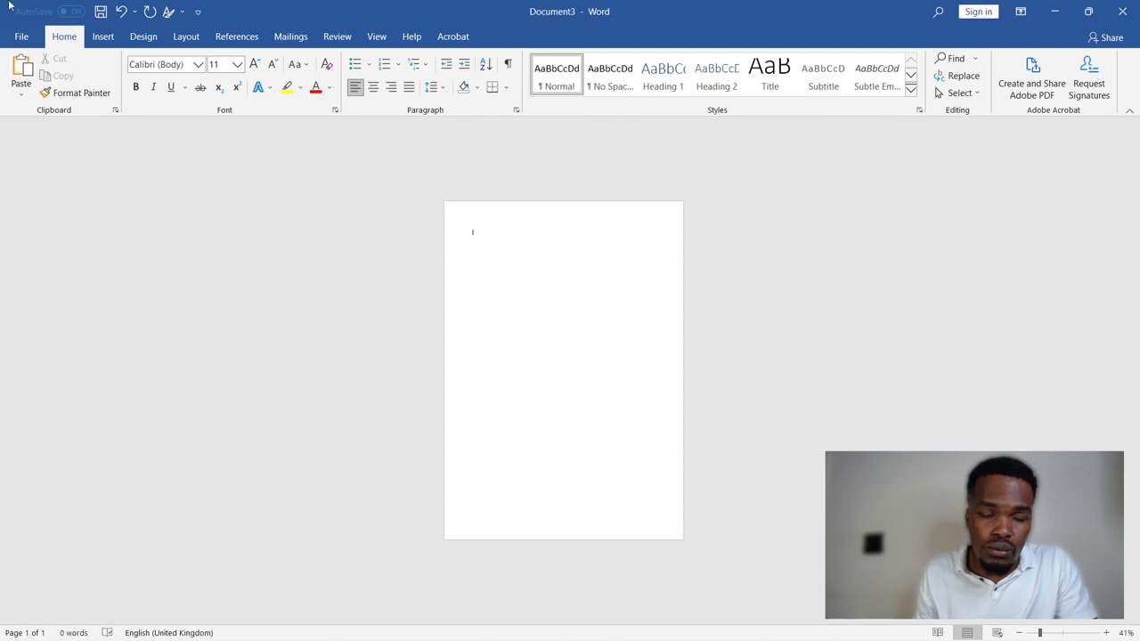
- Insert a table with 3 columns and 6 rows on the blank page and enter "ssasasasa" in its first cell
left_click(1061, 633)
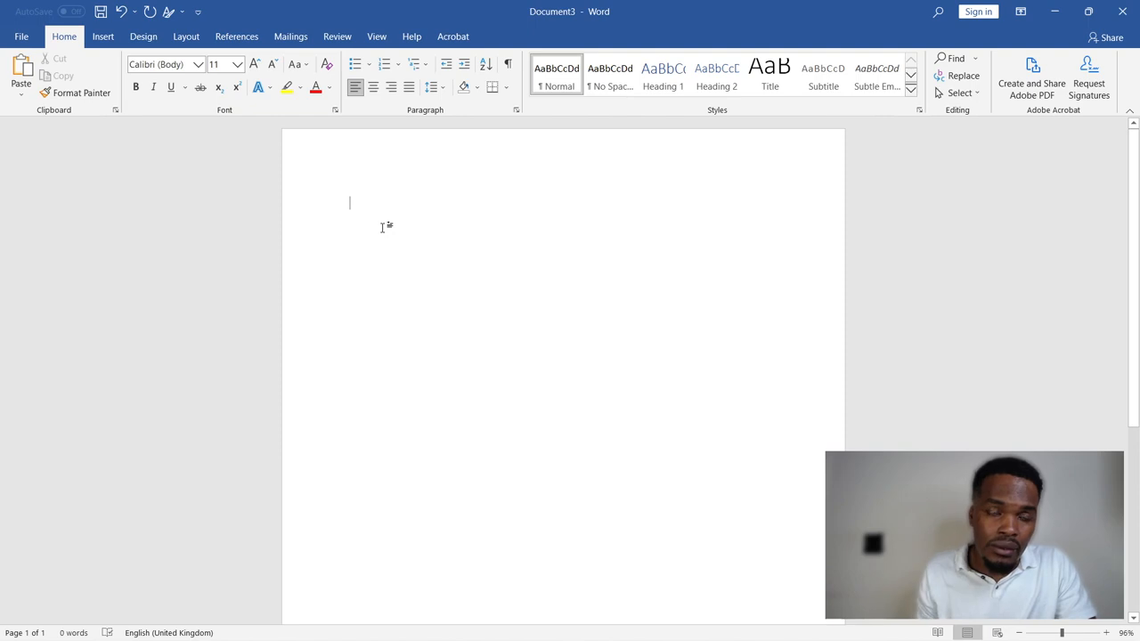
left_click(102, 36)
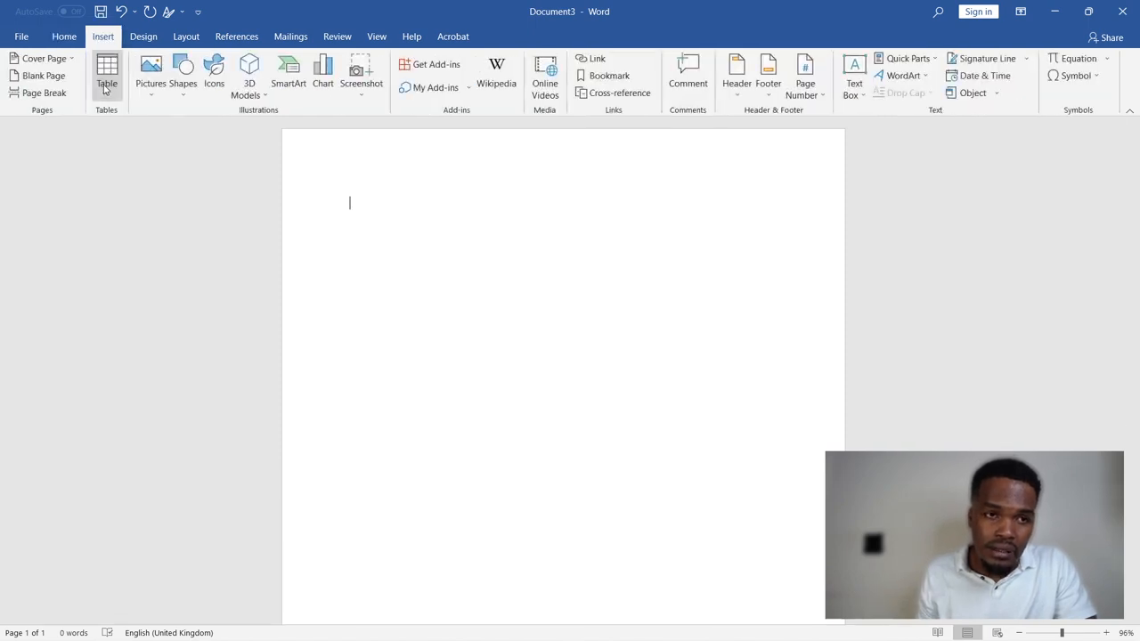
left_click(107, 89)
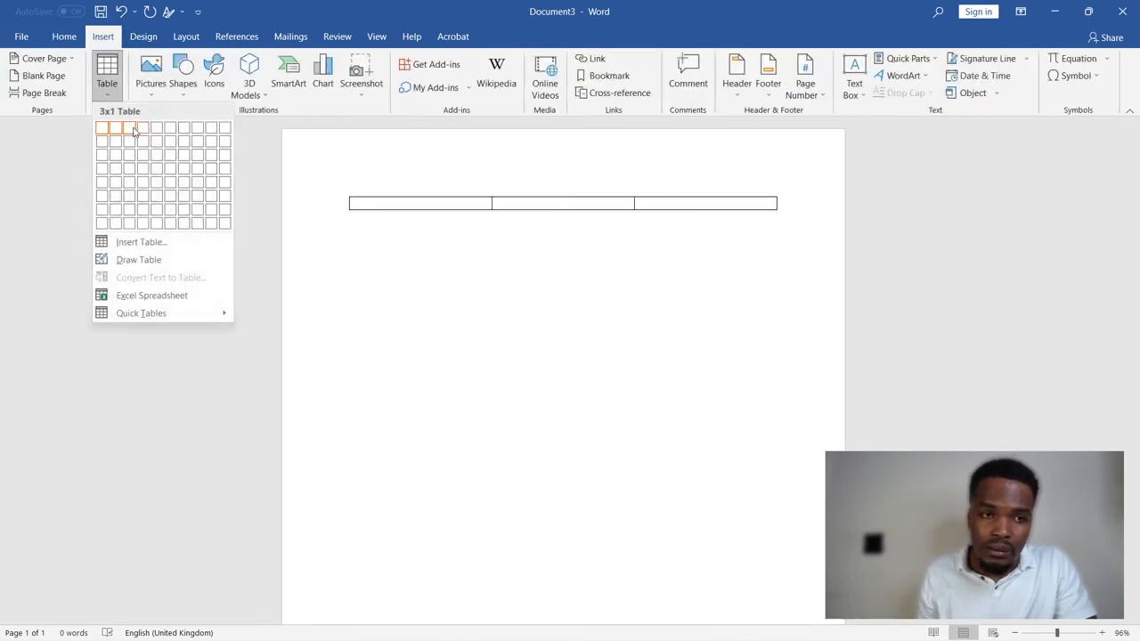
left_click(127, 202)
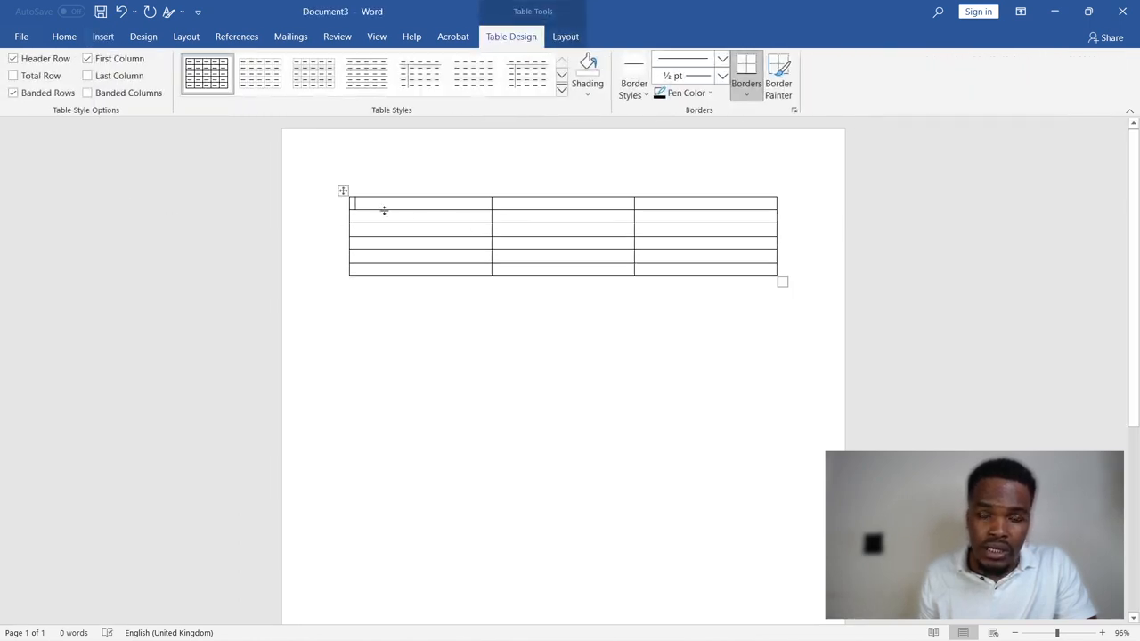
type("ssasasasa")
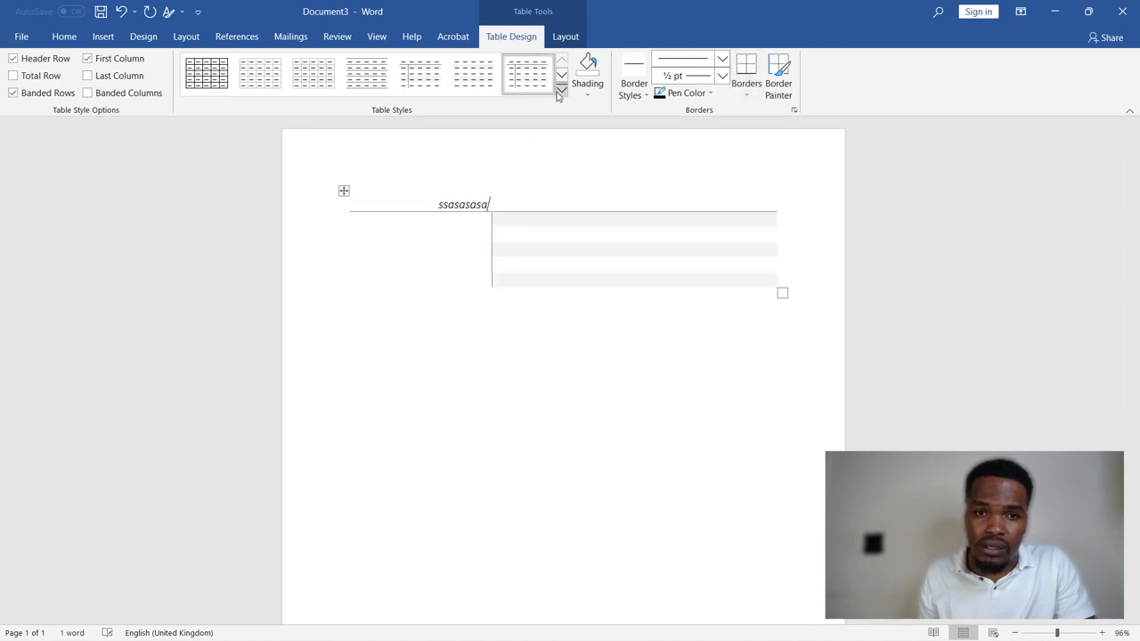
- Apply a grey banded grid style to the table and delete the whole table
left_click(561, 90)
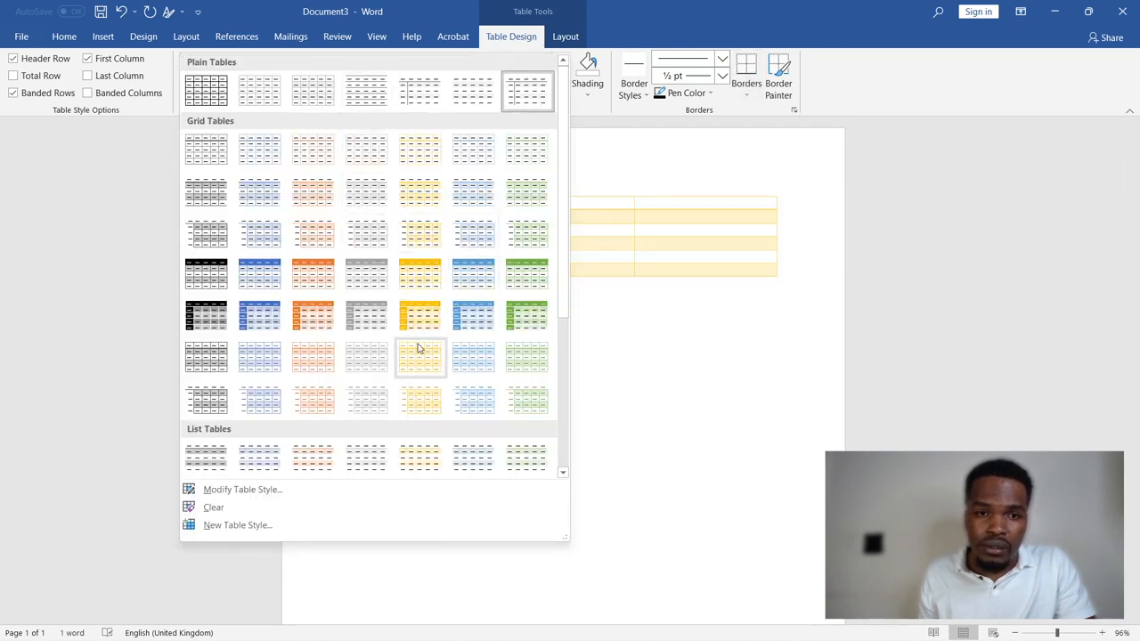
left_click(366, 233)
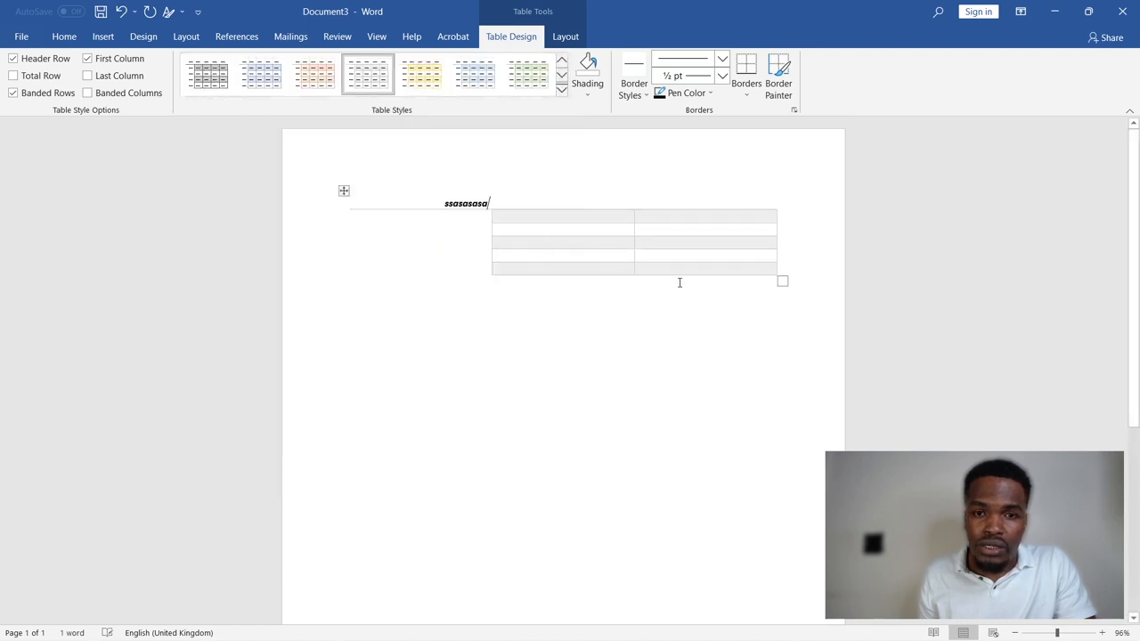
left_click(344, 191)
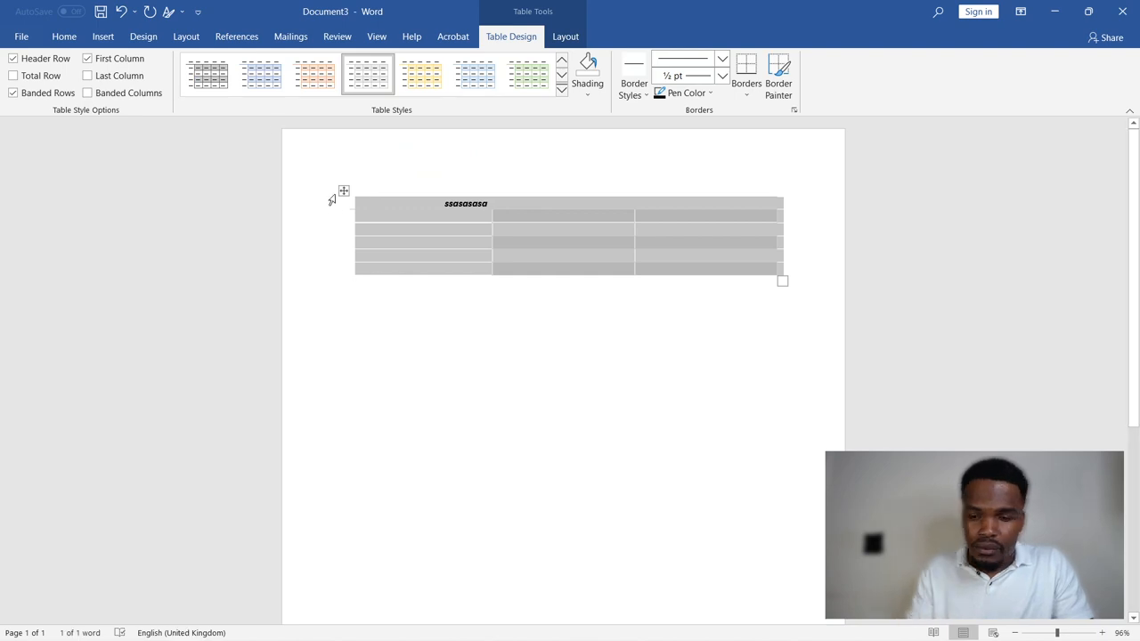
key("BackSpace")
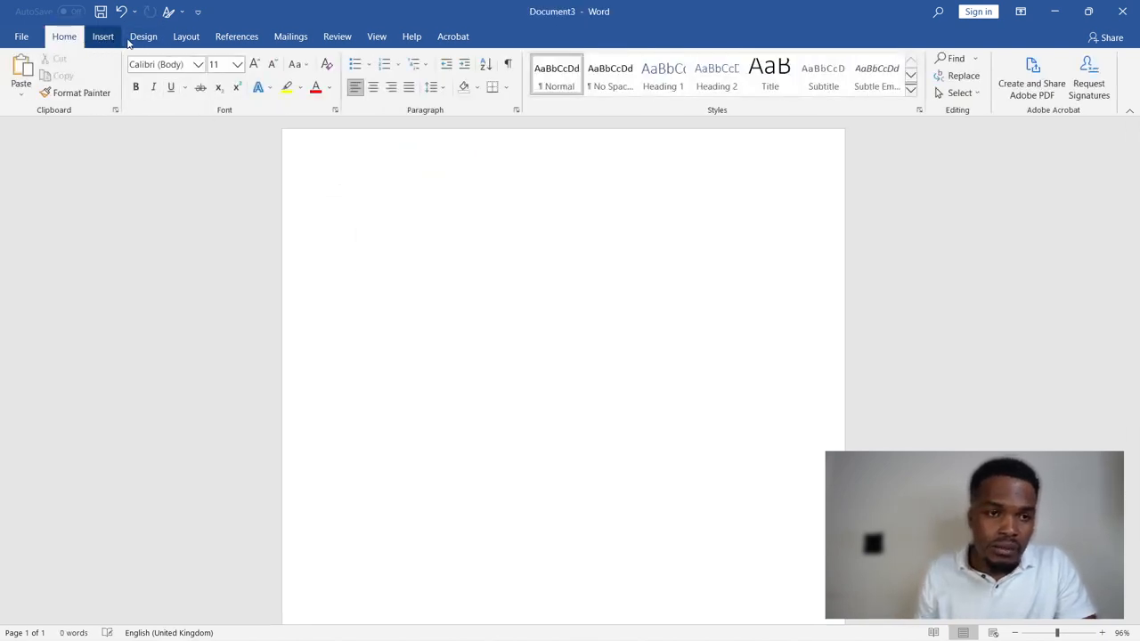
- Examine the layout and references tools and the paragraph settings for indents and spacing, leaving the settings as they are
left_click(187, 37)
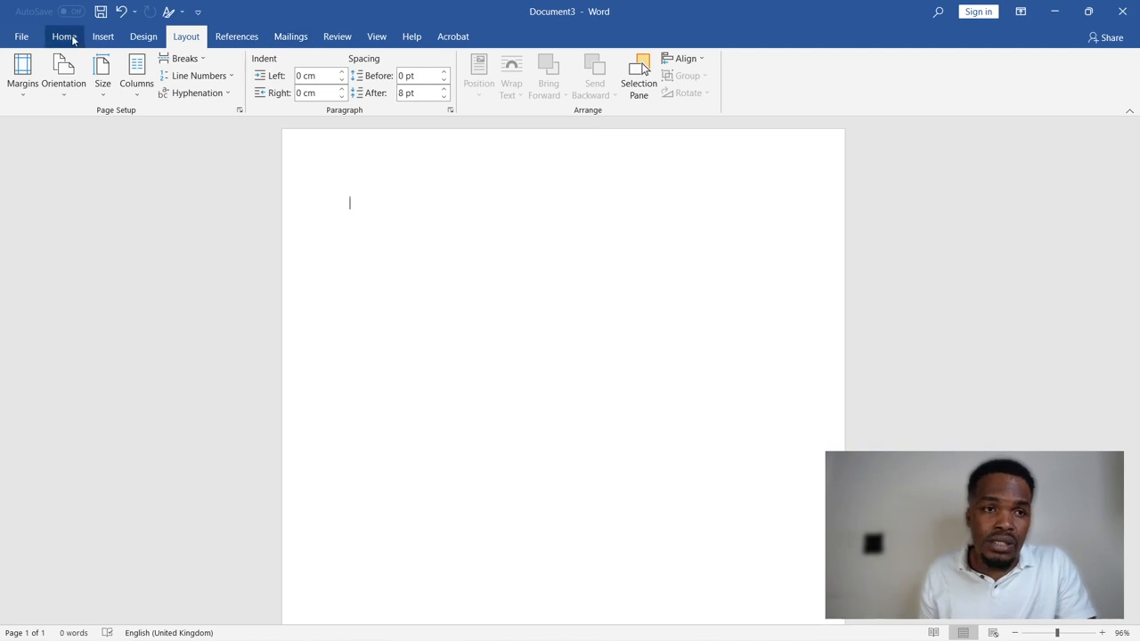
left_click(249, 39)
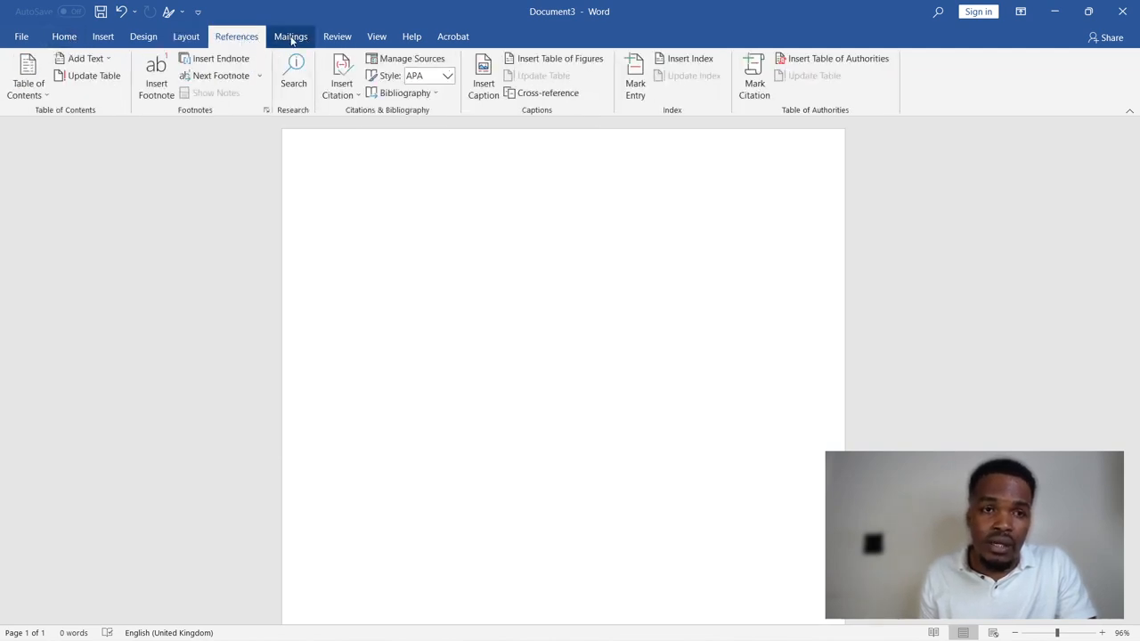
left_click(66, 39)
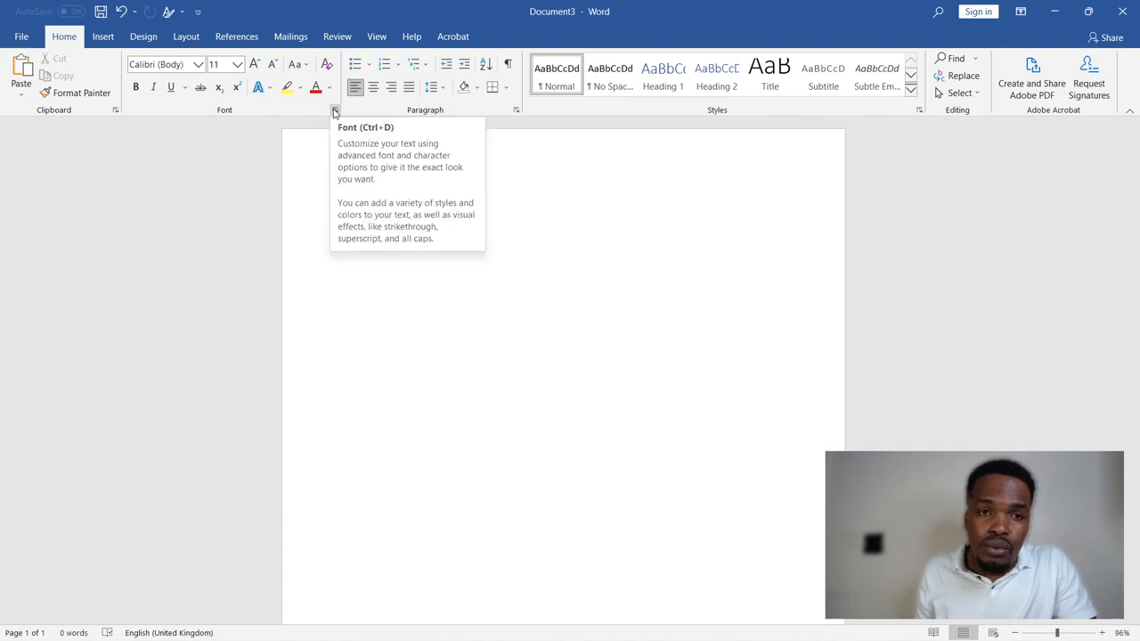
left_click(514, 113)
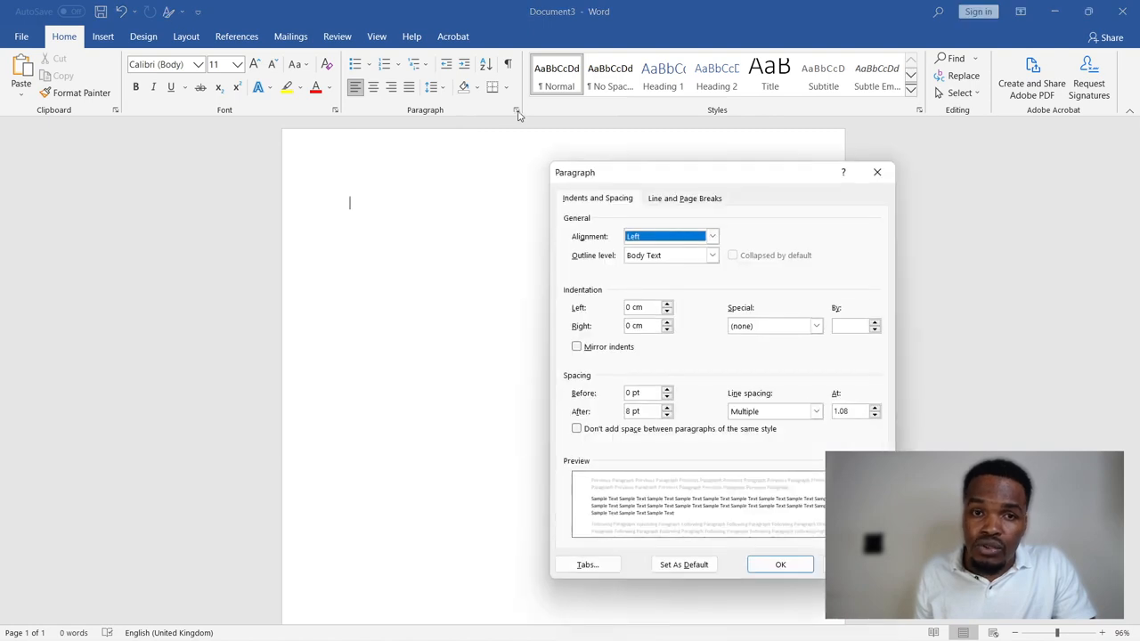
left_click(883, 173)
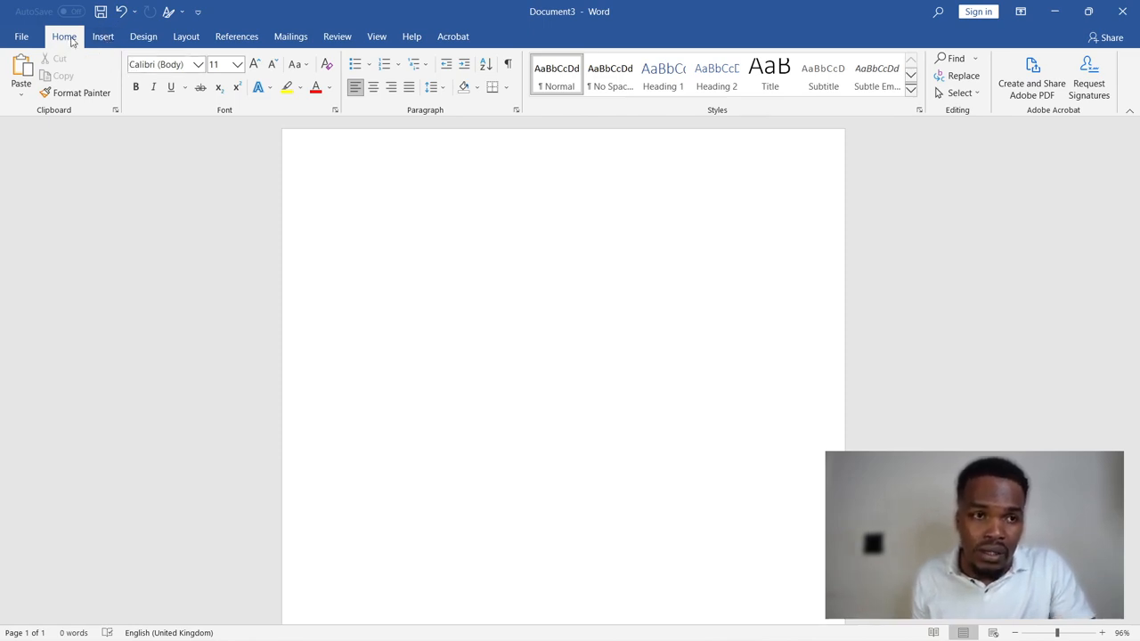
left_click(103, 40)
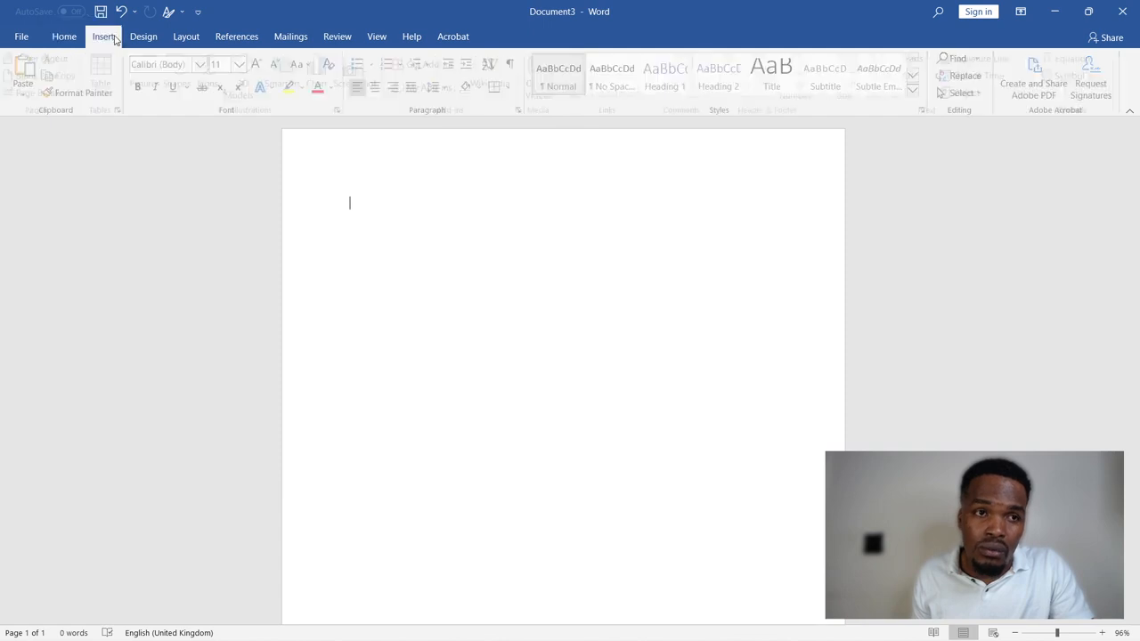
left_click(188, 40)
left_click(234, 39)
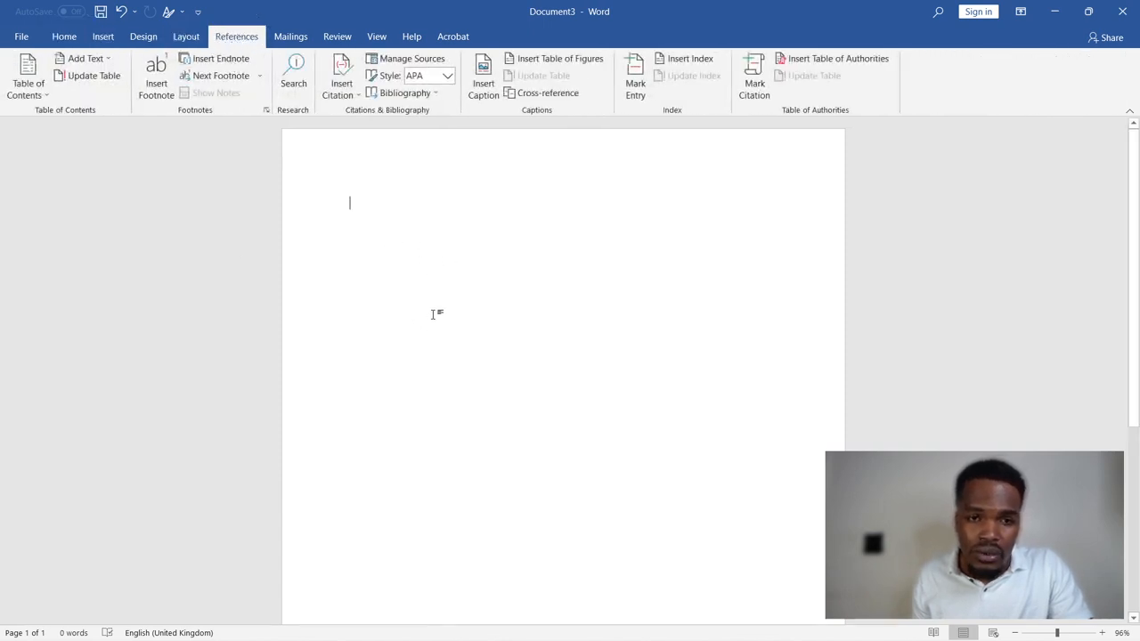
scroll(430, 323, "down", 5)
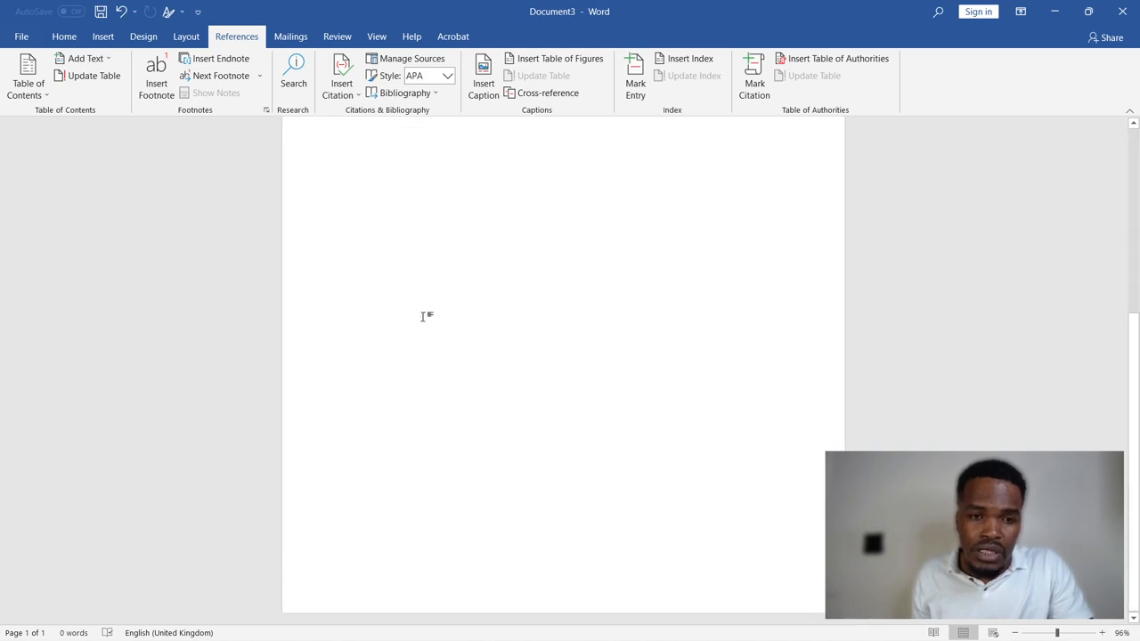
scroll(397, 301, "up", 7)
scroll(364, 395, "down", 5)
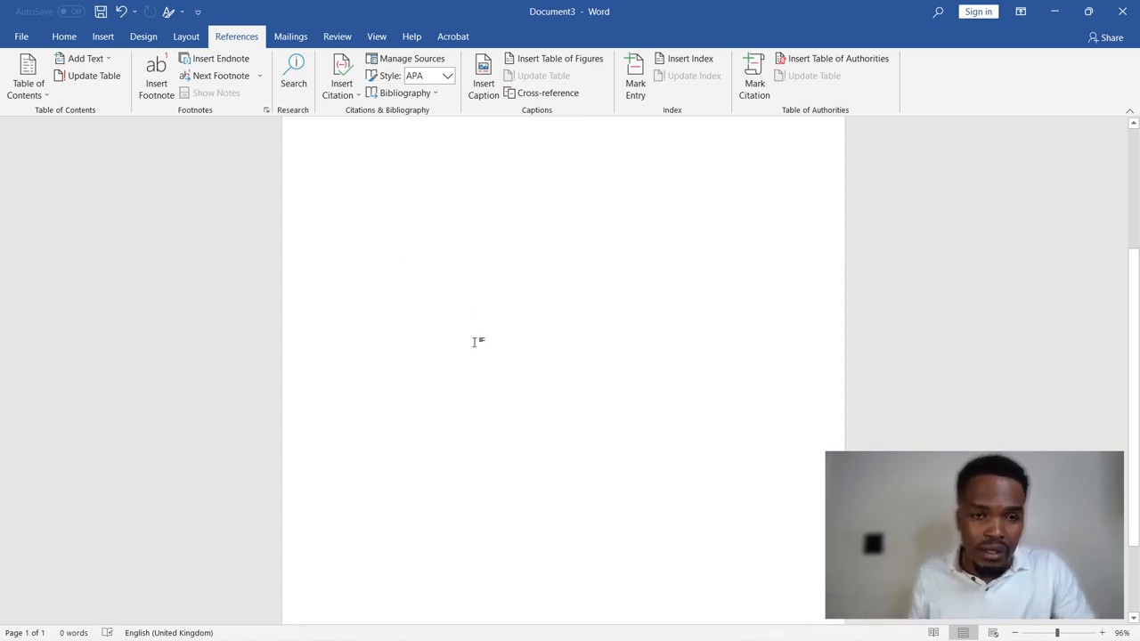
left_click(67, 36)
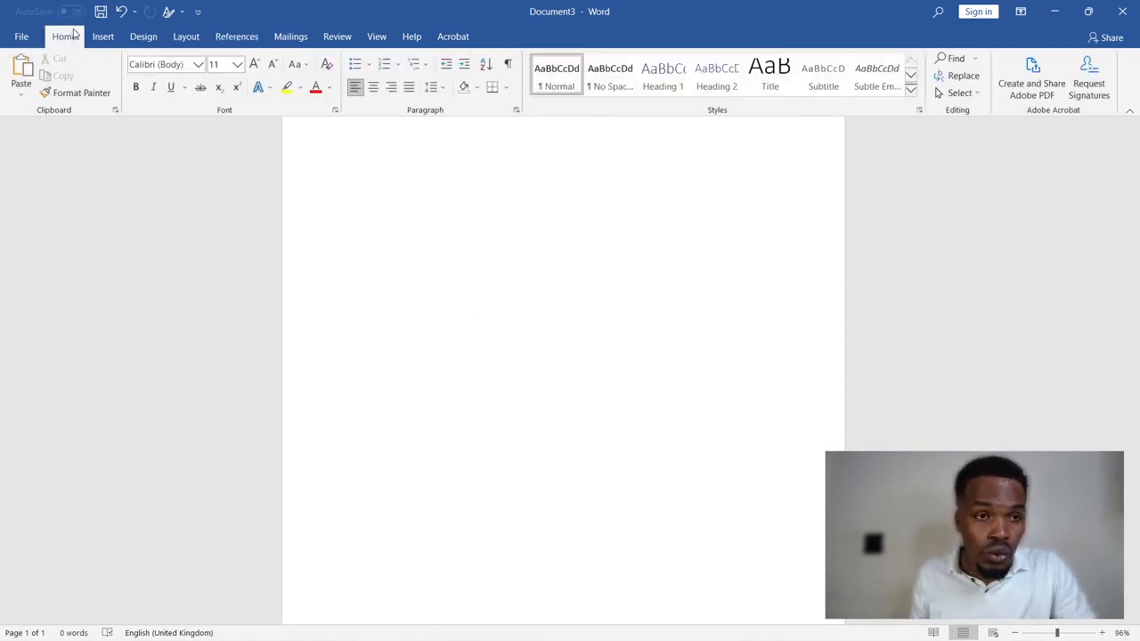